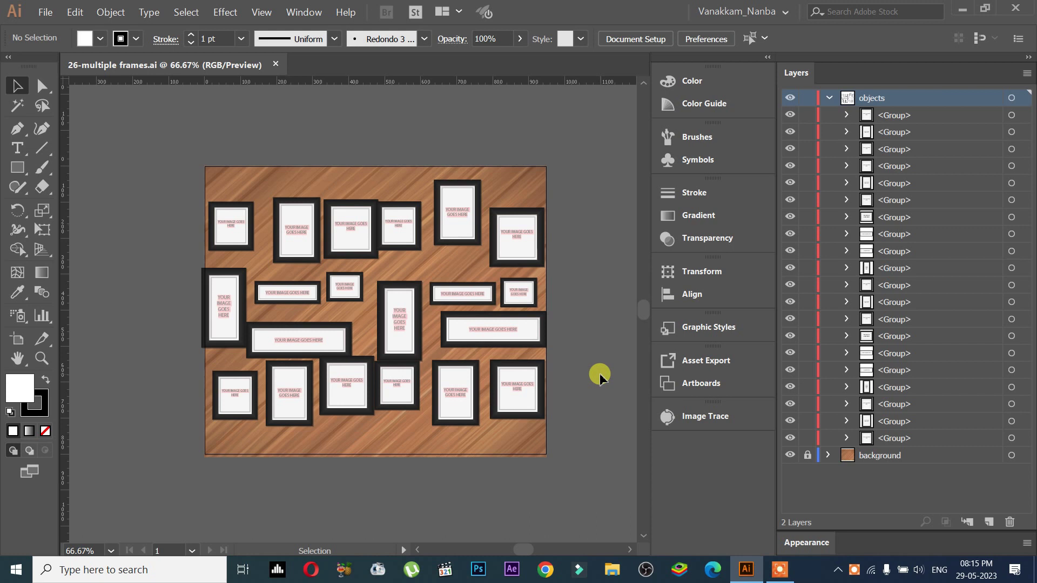
Select all frames, clear the selection, then pick the wide frame on the right
{"action": "scroll", "coordinate": [402, 356], "scroll_direction": "up", "scroll_amount": 1}
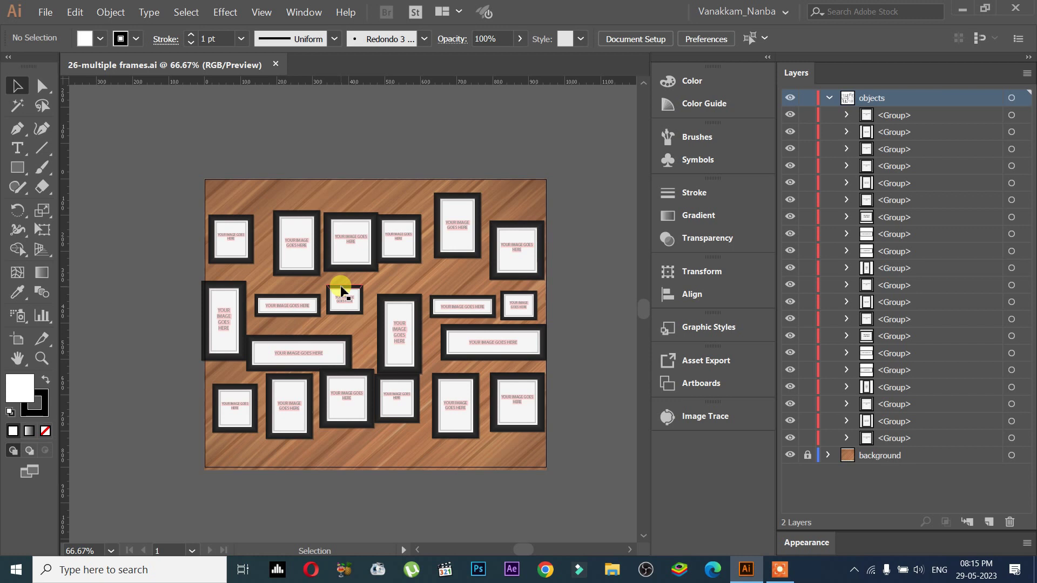
{"action": "scroll", "coordinate": [381, 251], "scroll_direction": "up", "scroll_amount": 2}
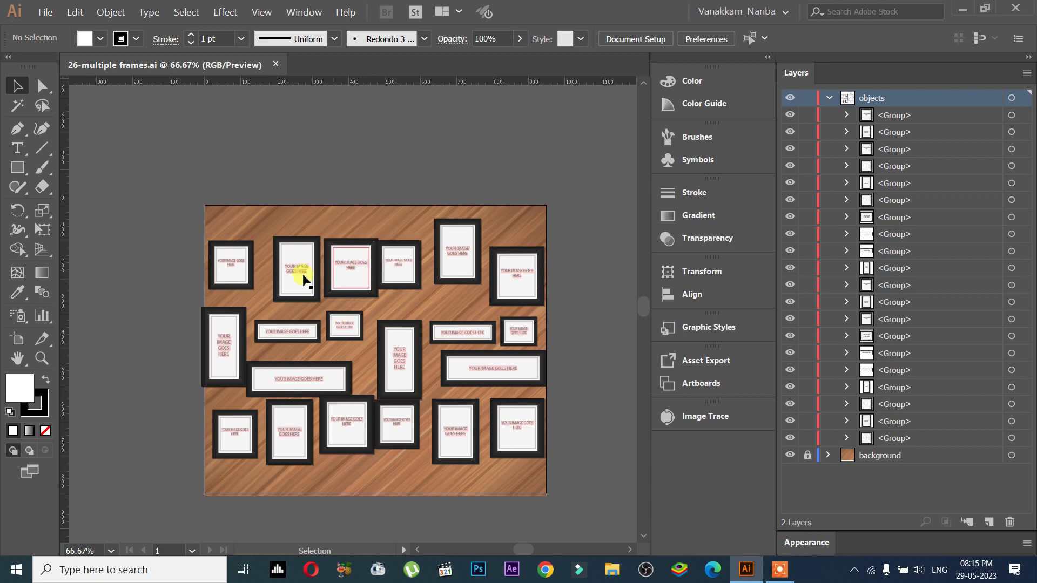
{"action": "key", "text": "ctrl+a"}
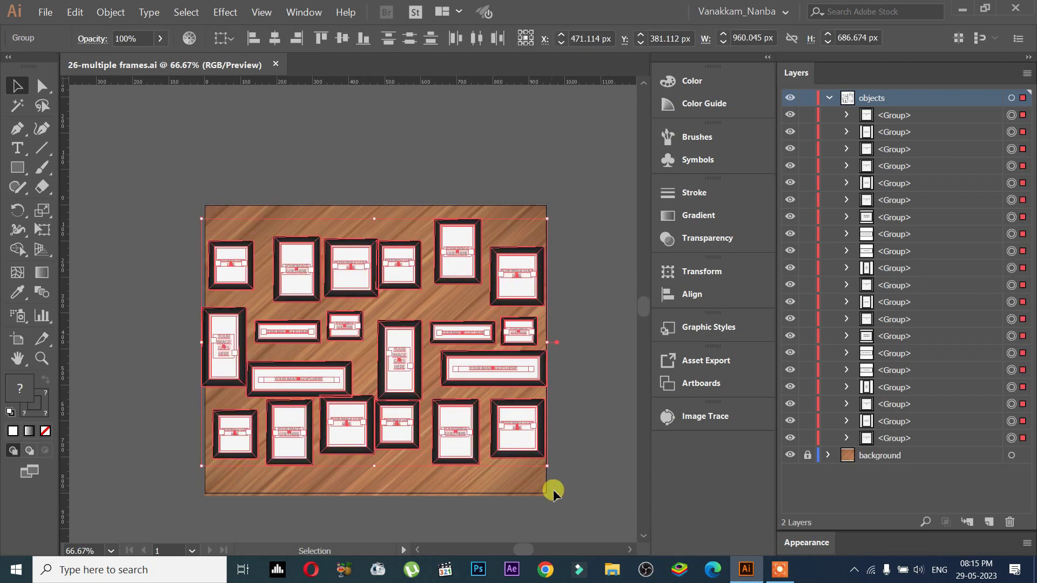
{"action": "left_click", "coordinate": [576, 489]}
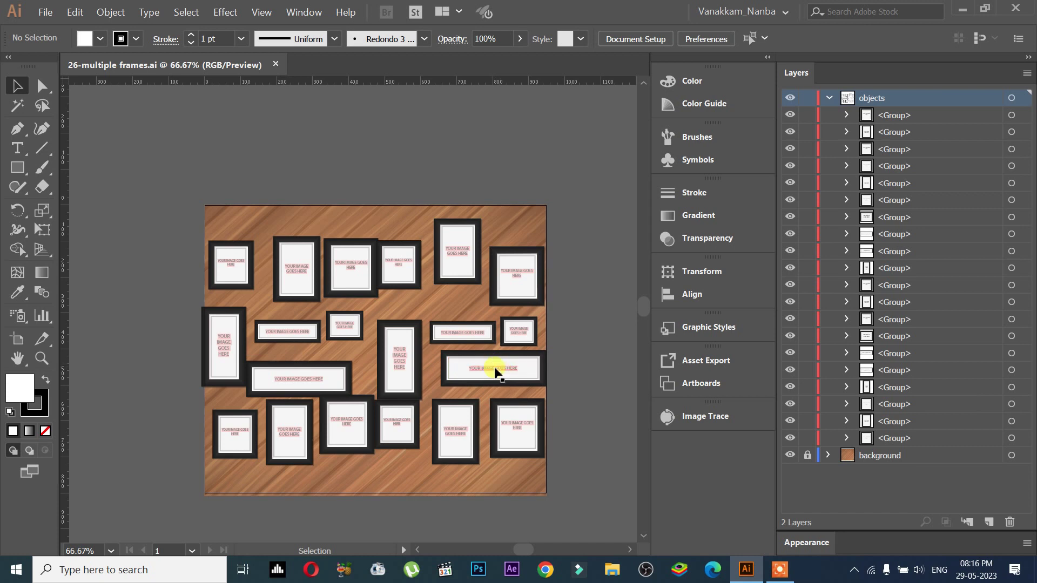
{"action": "left_click", "coordinate": [481, 385]}
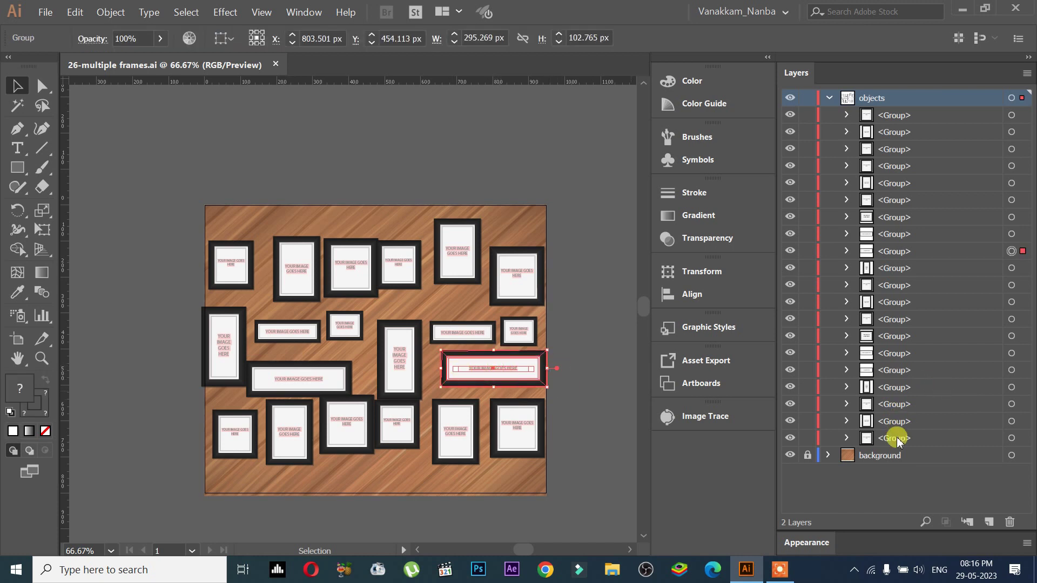
Step through the frame groups in the Layers list, then select all and deselect
{"action": "left_click", "coordinate": [891, 421]}
{"action": "left_click", "coordinate": [891, 372]}
{"action": "left_click", "coordinate": [892, 302]}
{"action": "left_click", "coordinate": [897, 233]}
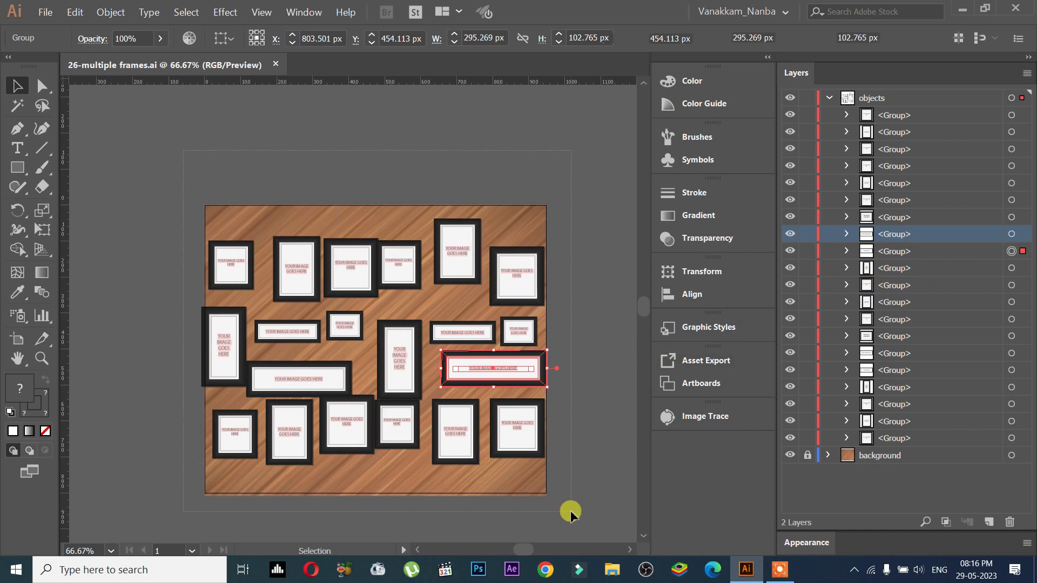
{"action": "key", "text": "ctrl+a"}
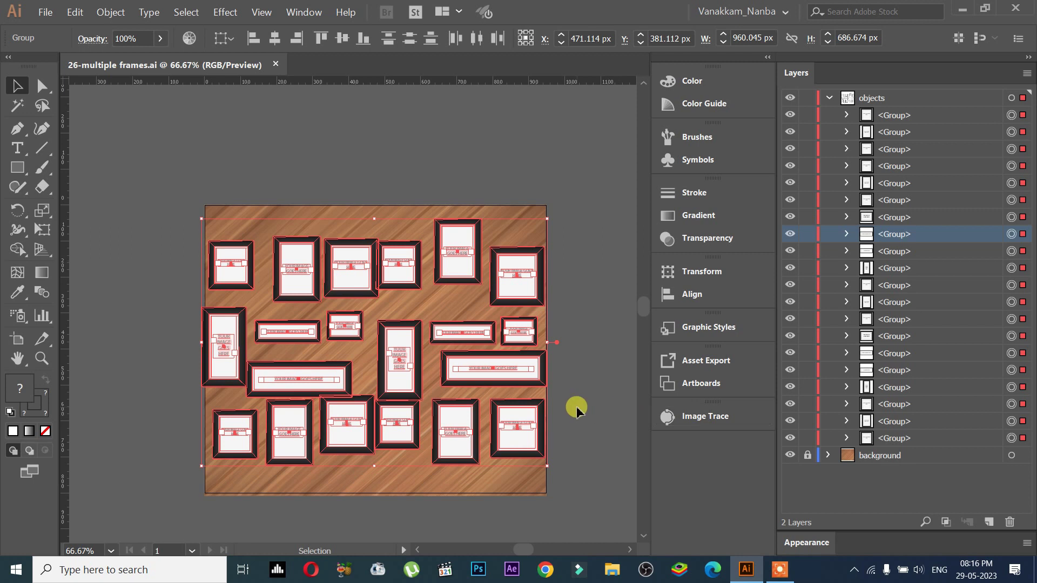
{"action": "left_click", "coordinate": [575, 408]}
Move the bottom-row frames and the wide right frame lower on the board
{"action": "left_click_drag", "start_coordinate": [530, 437], "coordinate": [546, 467]}
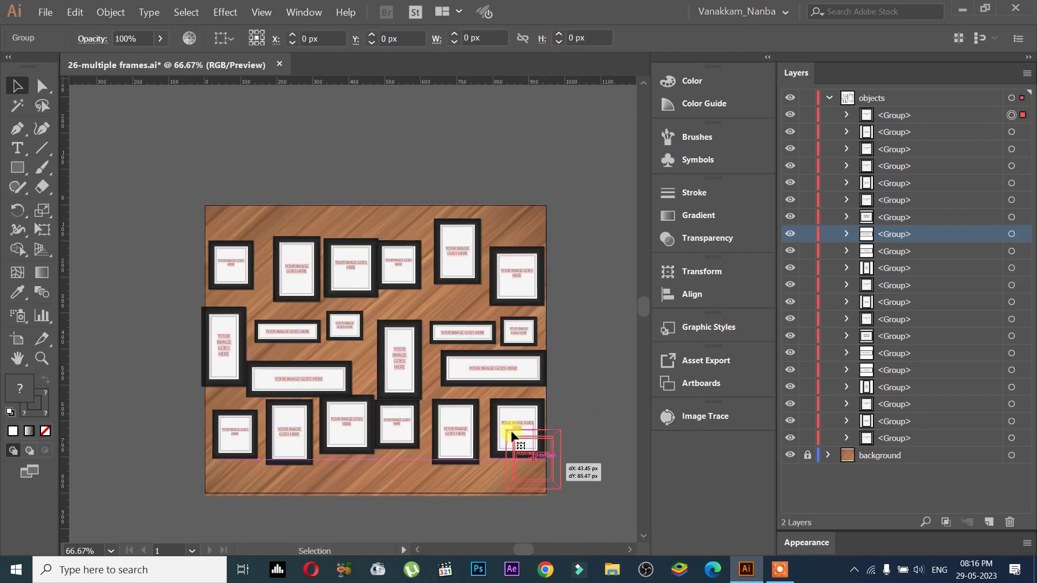
{"action": "left_click_drag", "start_coordinate": [453, 438], "coordinate": [457, 454]}
{"action": "left_click_drag", "start_coordinate": [484, 378], "coordinate": [489, 390]}
{"action": "mouse_move", "coordinate": [394, 423]}
{"action": "left_mouse_down"}
{"action": "mouse_move", "coordinate": [402, 444]}
{"action": "mouse_move", "coordinate": [364, 463]}
{"action": "left_mouse_up"}
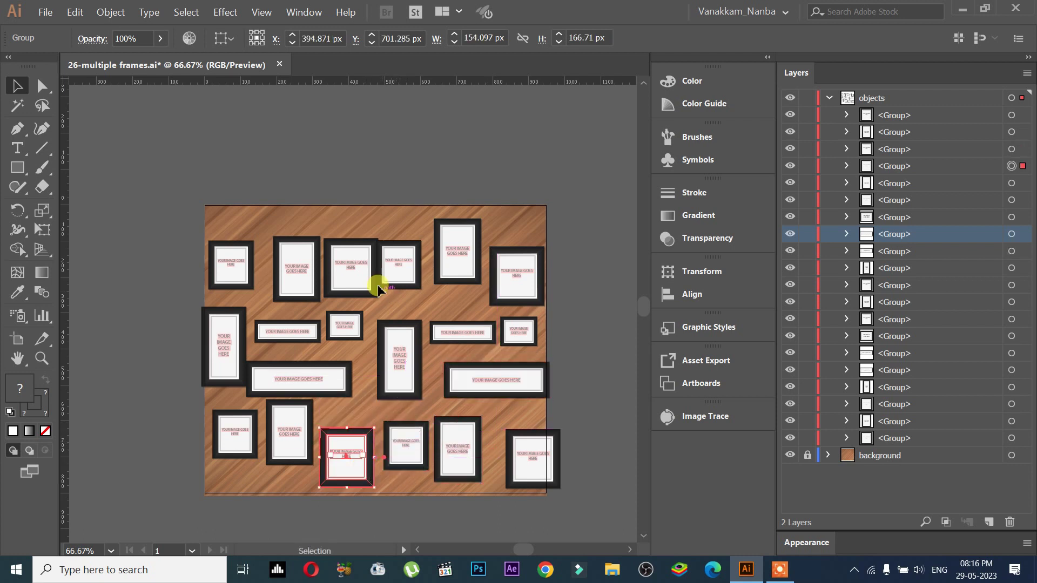
Shift two top-row frames rightward, then check each of the five top-row frames
{"action": "mouse_move", "coordinate": [236, 266]}
{"action": "left_mouse_down"}
{"action": "mouse_move", "coordinate": [290, 285]}
{"action": "mouse_move", "coordinate": [446, 279]}
{"action": "left_mouse_up"}
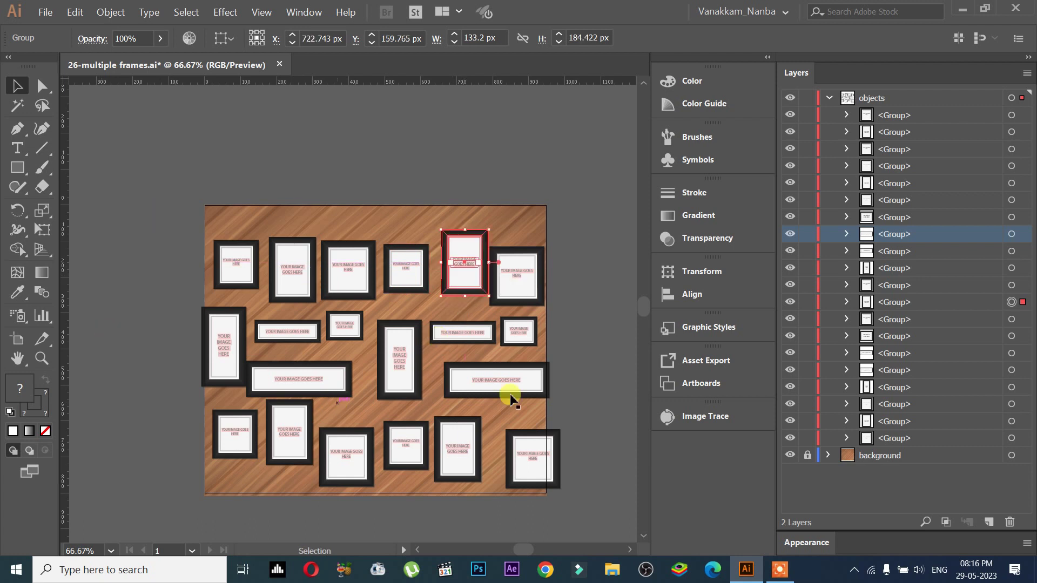
{"action": "left_click_drag", "start_coordinate": [523, 308], "coordinate": [534, 306]}
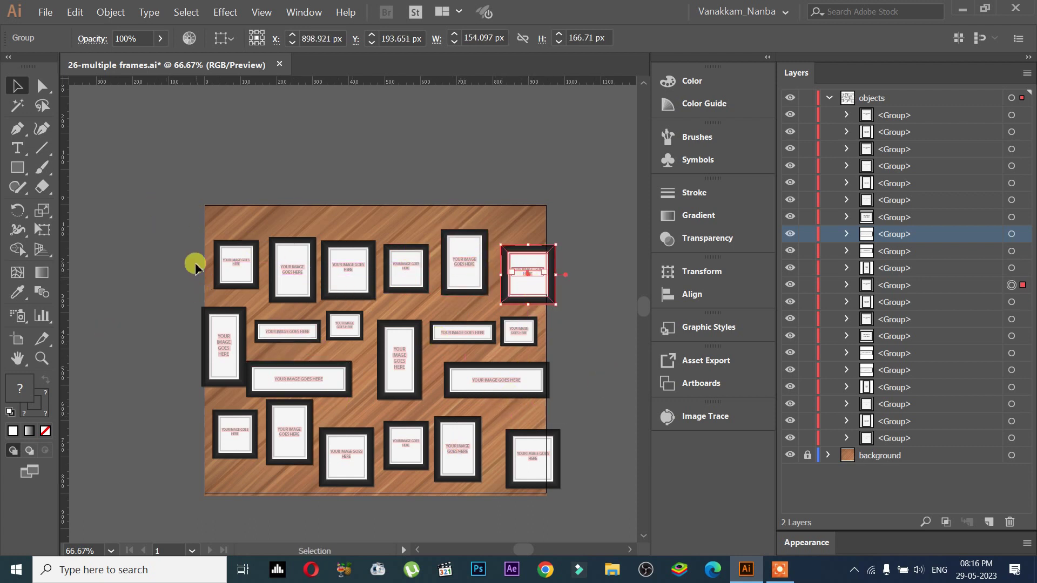
{"action": "left_click", "coordinate": [227, 263]}
{"action": "left_click", "coordinate": [292, 269]}
{"action": "left_click", "coordinate": [346, 273]}
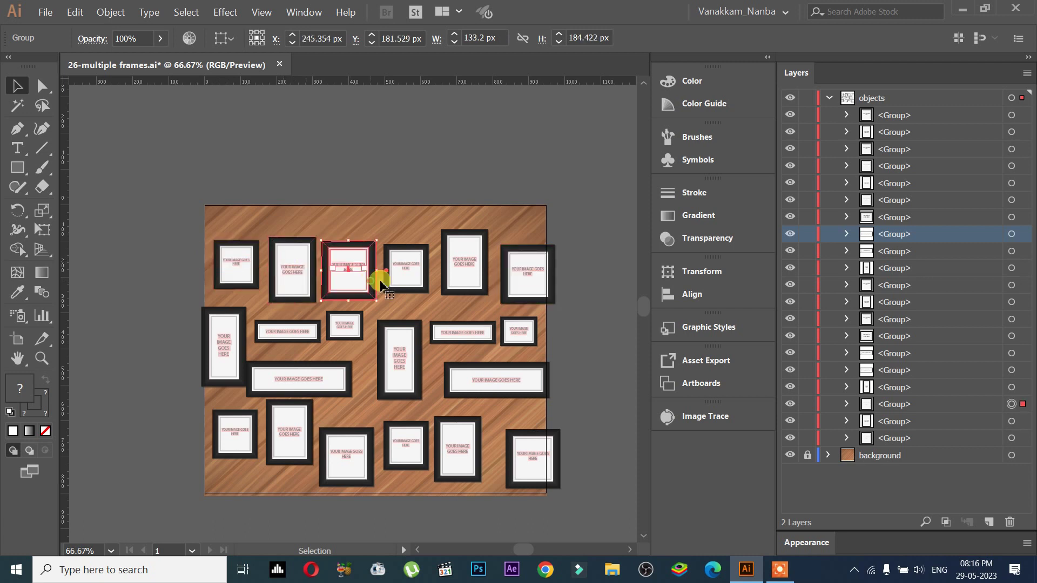
{"action": "left_click", "coordinate": [408, 282]}
{"action": "left_click", "coordinate": [455, 273]}
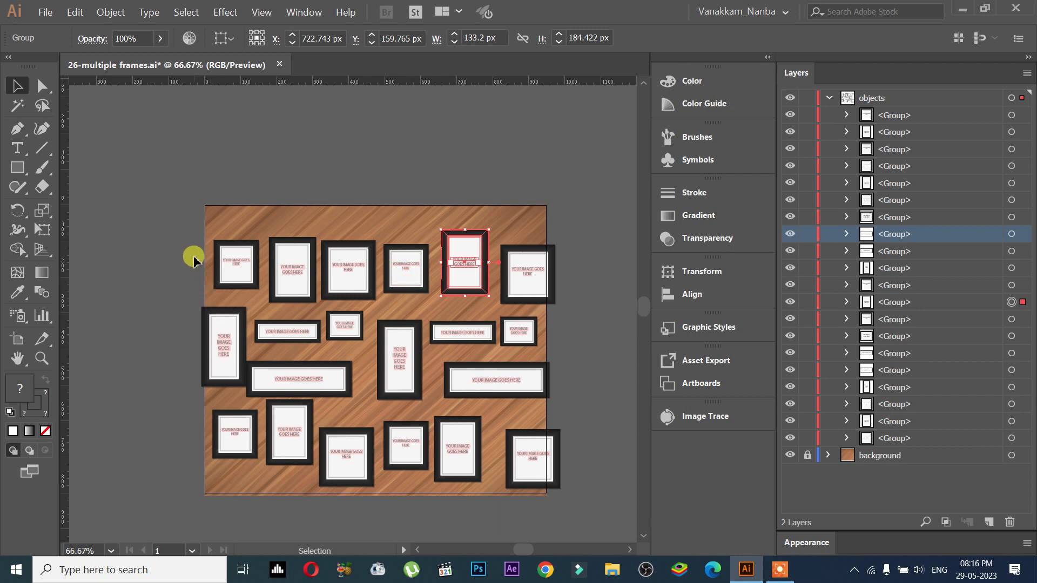
{"action": "left_click", "coordinate": [189, 230]}
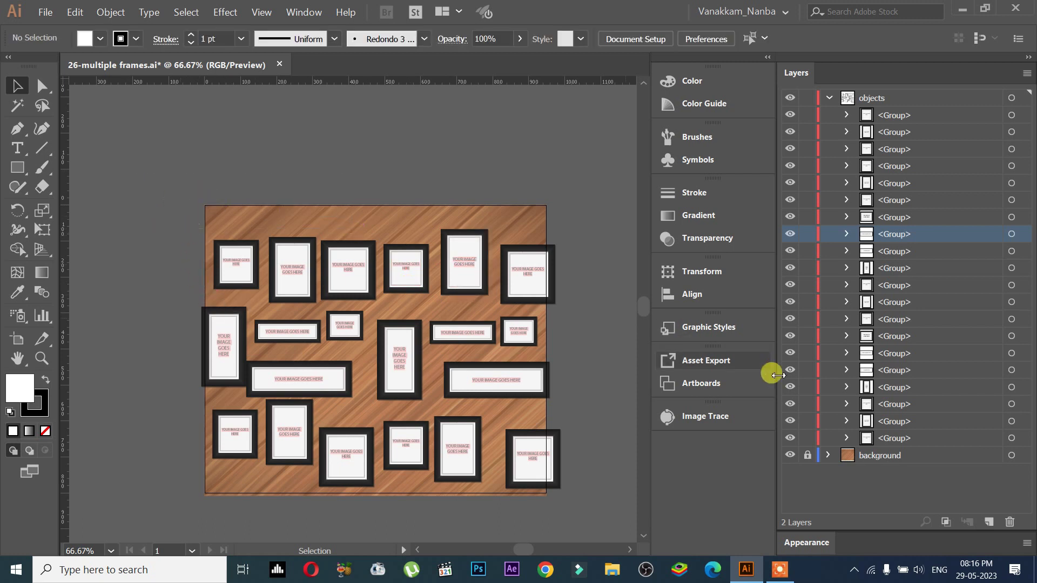
Lock the background layer and select the top row, with the rightmost frame as key object
{"action": "left_click", "coordinate": [871, 458]}
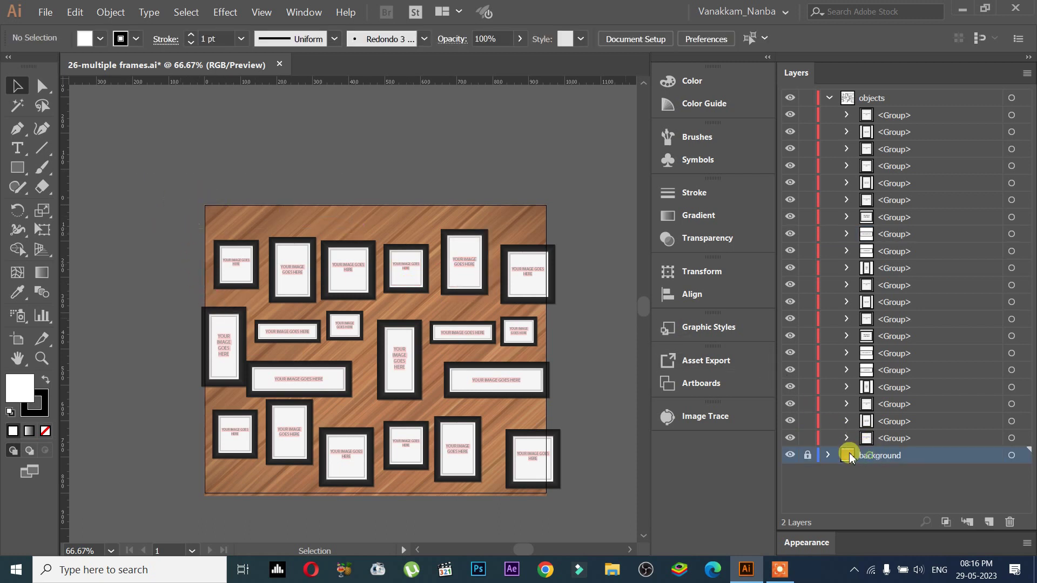
{"action": "left_click", "coordinate": [806, 455]}
{"action": "left_click_drag", "start_coordinate": [134, 164], "coordinate": [426, 245]}
{"action": "left_click_drag", "start_coordinate": [536, 271], "coordinate": [537, 272]}
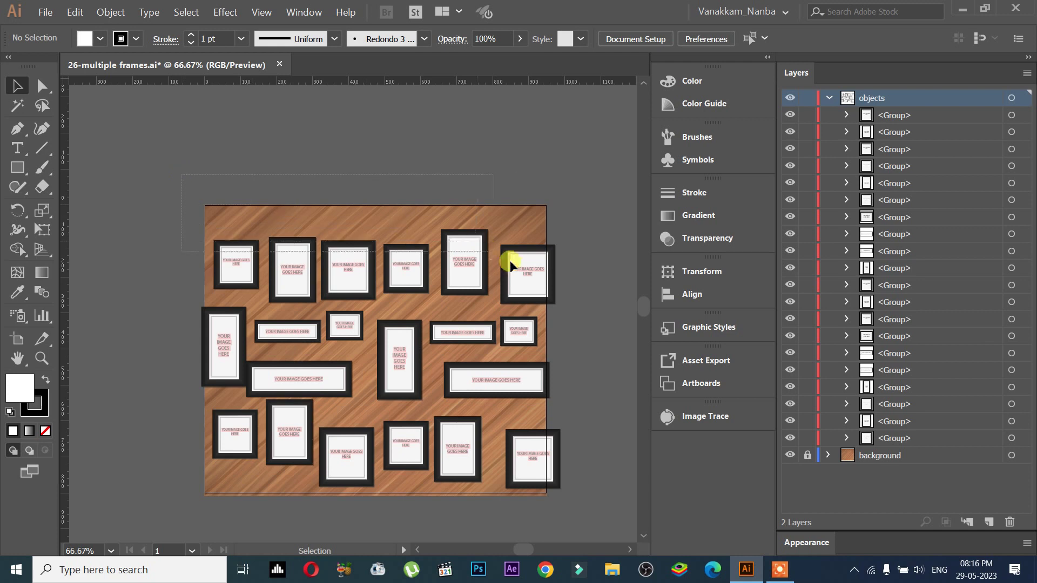
{"action": "left_click_drag", "start_coordinate": [194, 184], "coordinate": [510, 260]}
{"action": "left_click", "coordinate": [510, 278]}
Zoom in, widen the canvas by dragging the panel divider right, and deselect
{"action": "scroll", "coordinate": [432, 232], "scroll_direction": "up", "scroll_amount": 1}
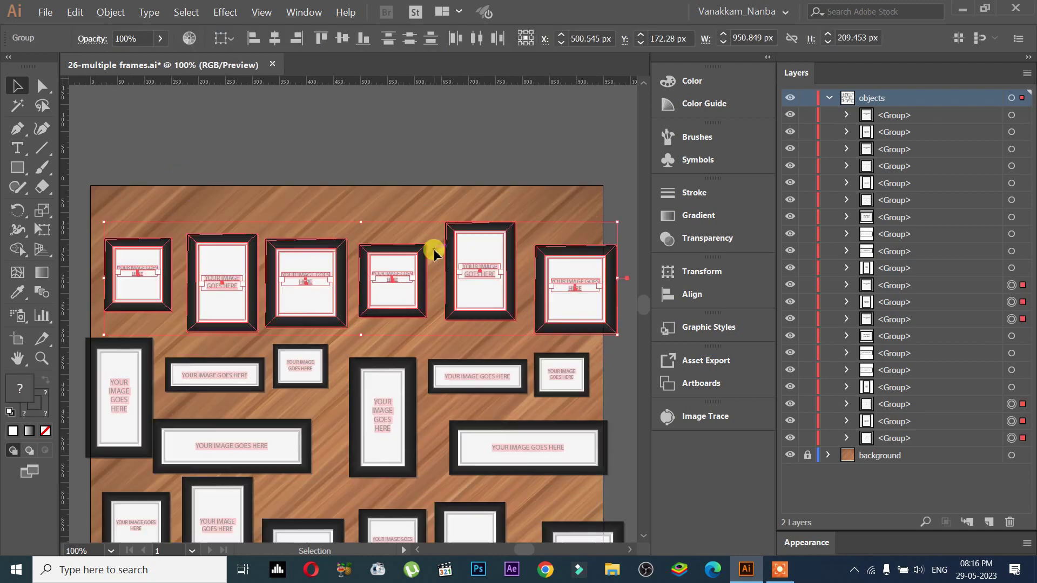
{"action": "scroll", "coordinate": [433, 232], "scroll_direction": "up", "scroll_amount": 1}
{"action": "left_click_drag", "start_coordinate": [464, 355], "coordinate": [520, 384]}
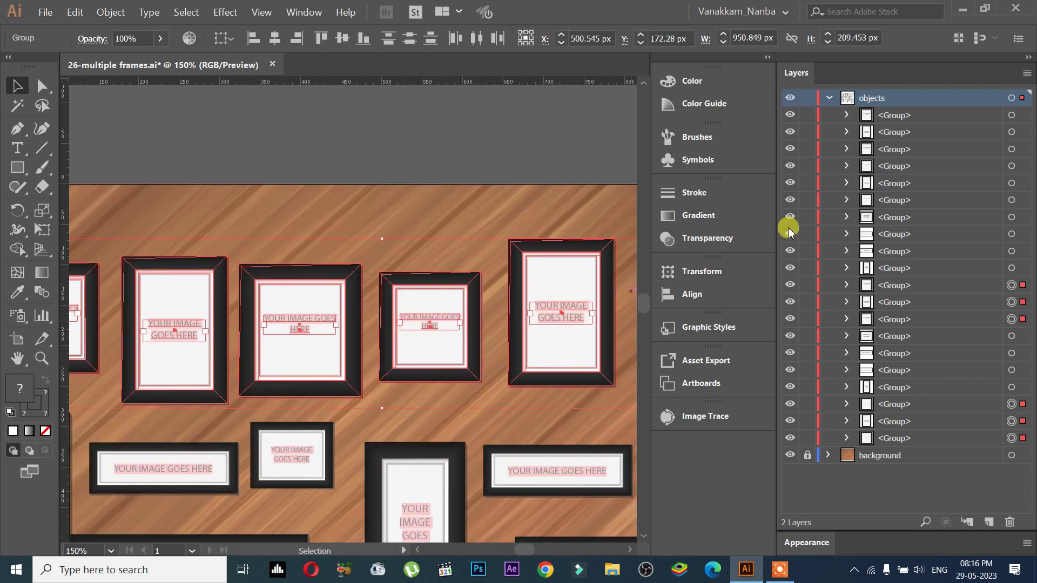
{"action": "left_click_drag", "start_coordinate": [771, 215], "coordinate": [842, 215]}
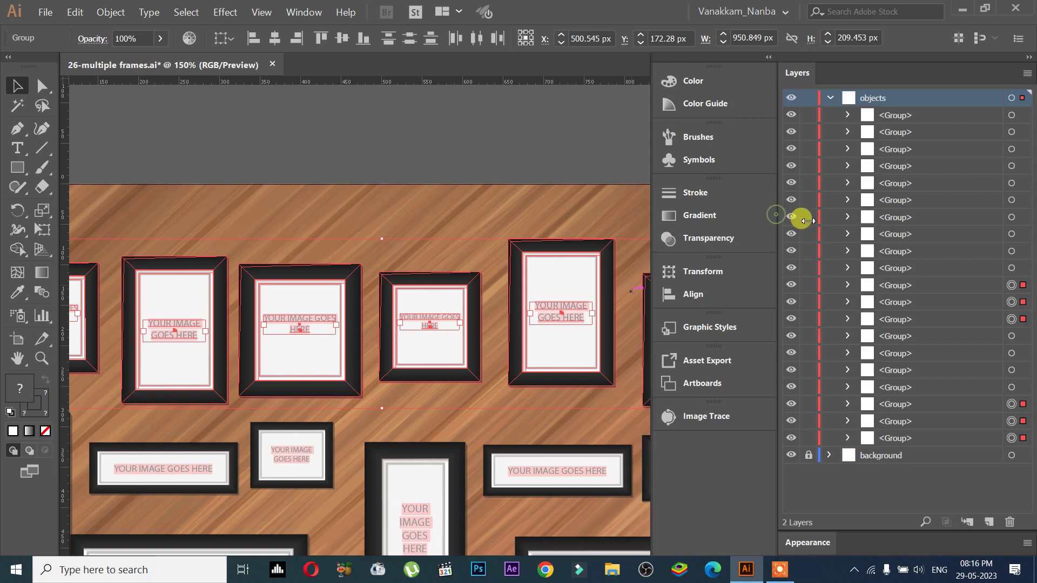
{"action": "scroll", "coordinate": [567, 233], "scroll_direction": "down", "scroll_amount": 1}
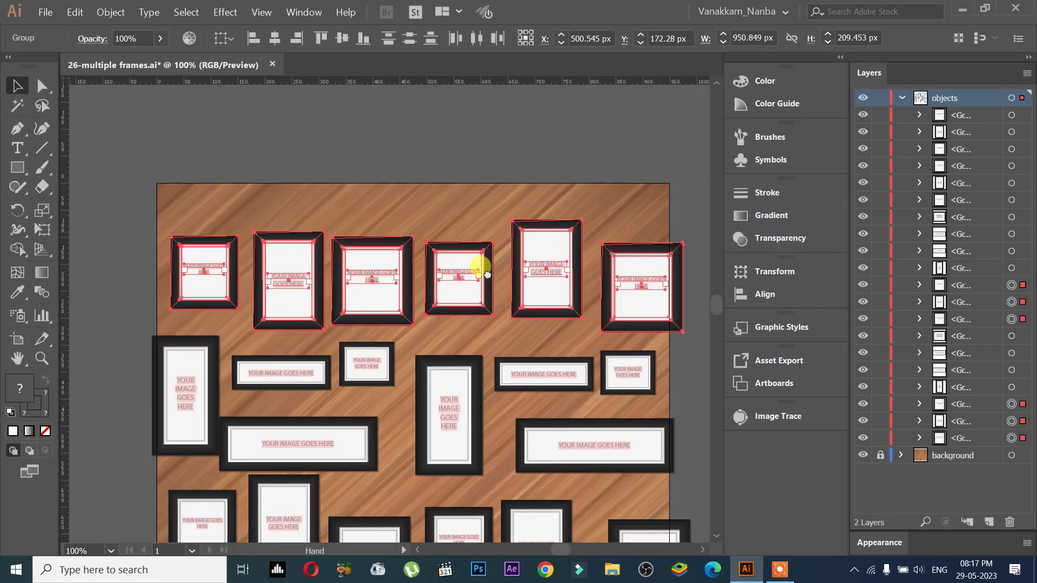
{"action": "left_click_drag", "start_coordinate": [484, 265], "coordinate": [459, 262]}
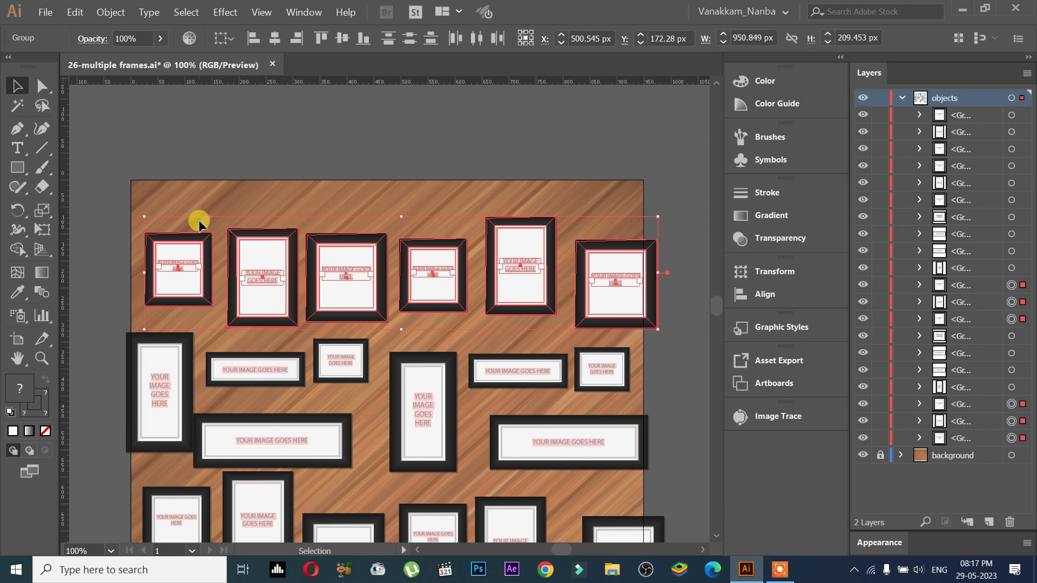
{"action": "left_click", "coordinate": [300, 202]}
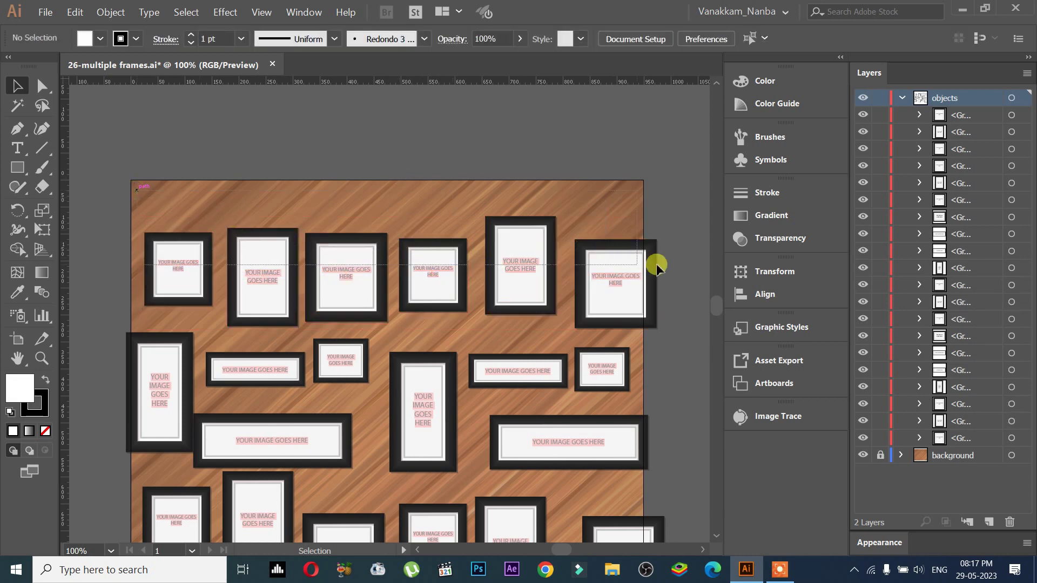
Marquee-select all six top-row frames, pan right, and deselect them
{"action": "scroll", "coordinate": [655, 266], "scroll_direction": "right", "scroll_amount": 2}
{"action": "left_click_drag", "start_coordinate": [688, 276], "coordinate": [162, 319]}
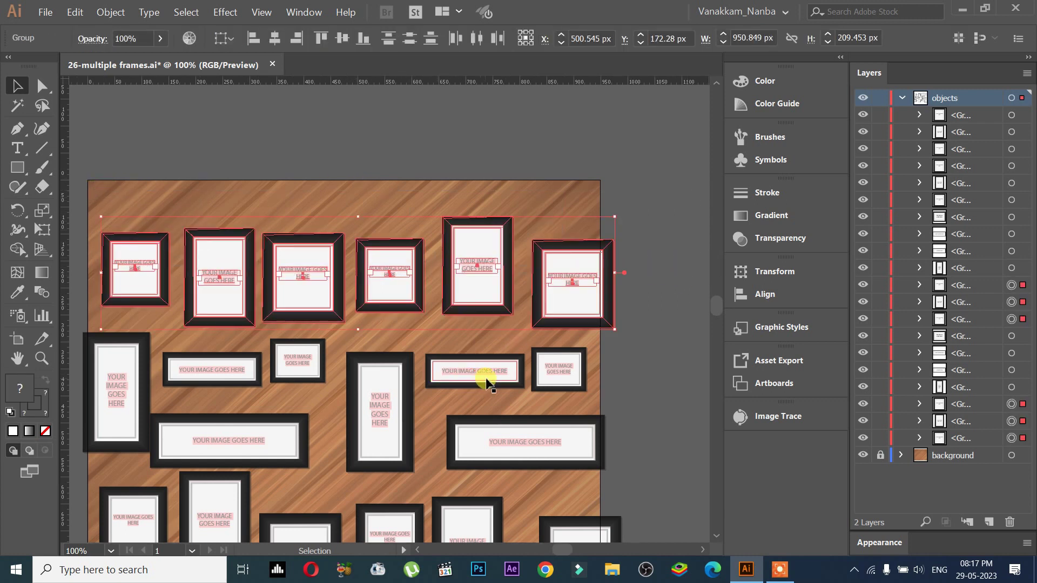
{"action": "left_click_drag", "start_coordinate": [326, 365], "coordinate": [368, 374]}
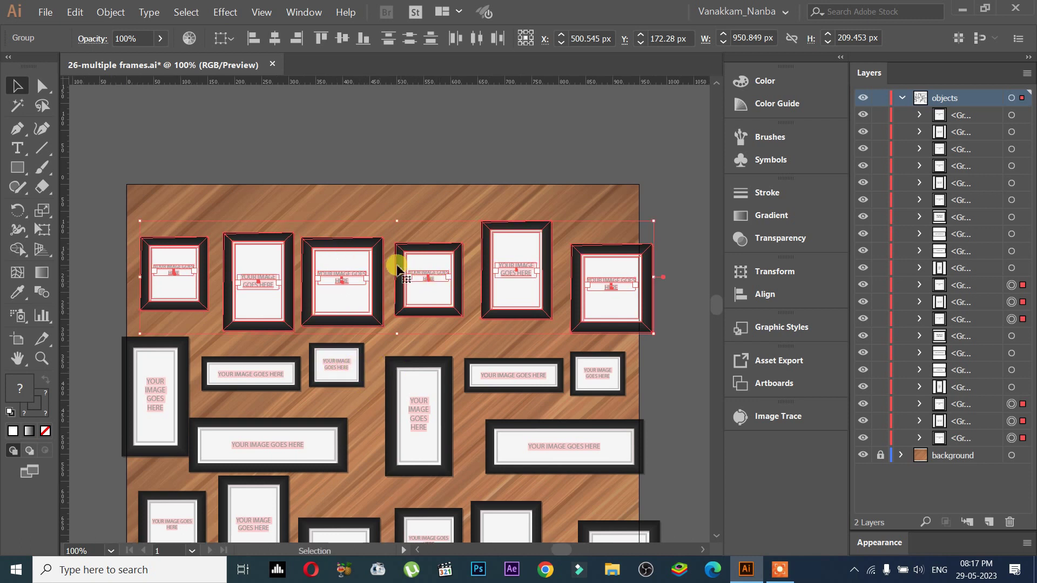
{"action": "left_click", "coordinate": [358, 182]}
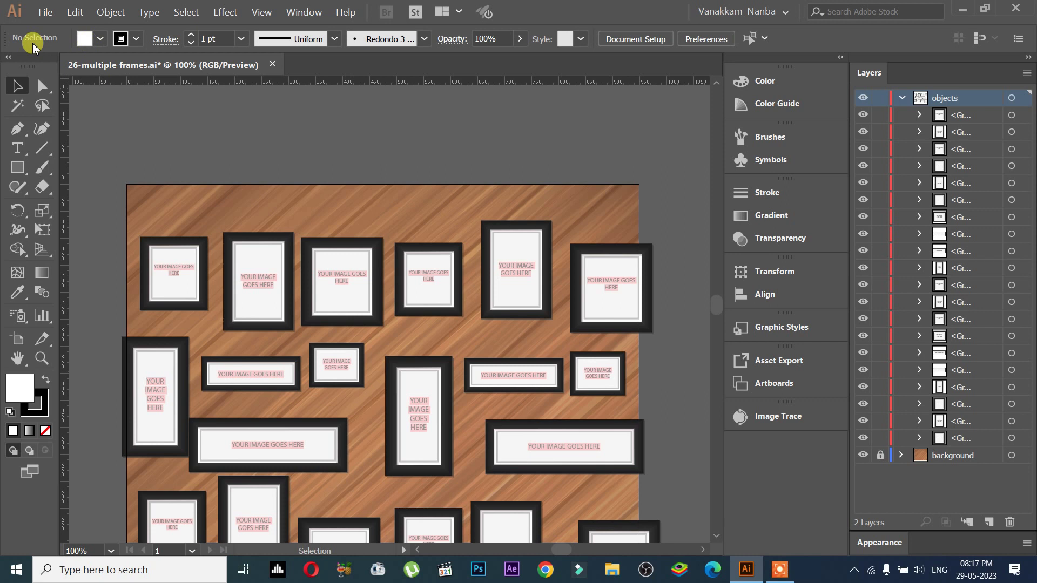
Select the top row of frames and open the Align panel from the Window menu
{"action": "mouse_move", "coordinate": [82, 169]}
{"action": "left_mouse_down"}
{"action": "mouse_move", "coordinate": [276, 237]}
{"action": "mouse_move", "coordinate": [583, 289]}
{"action": "left_mouse_up"}
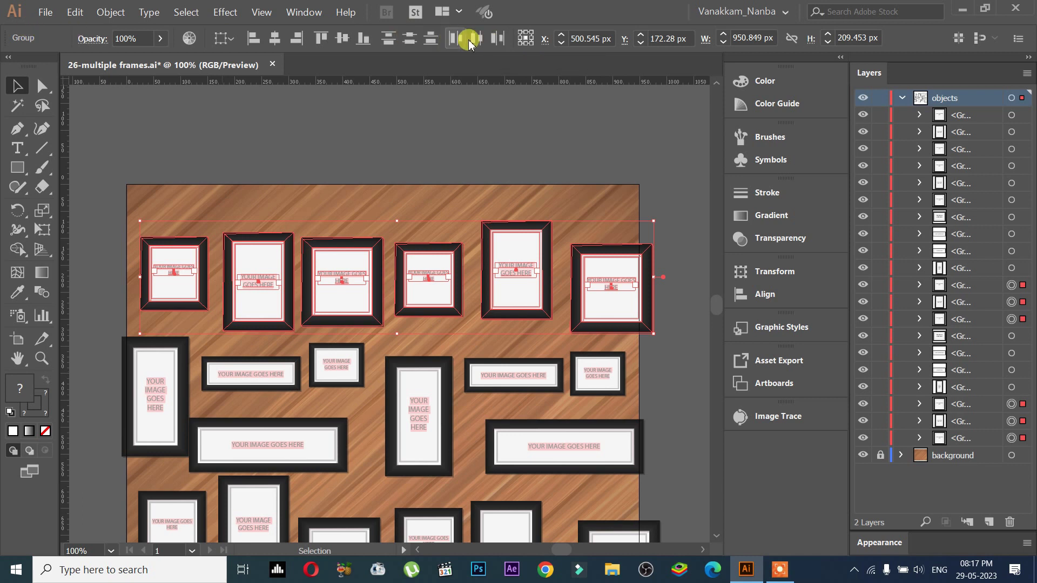
{"action": "left_click", "coordinate": [764, 296]}
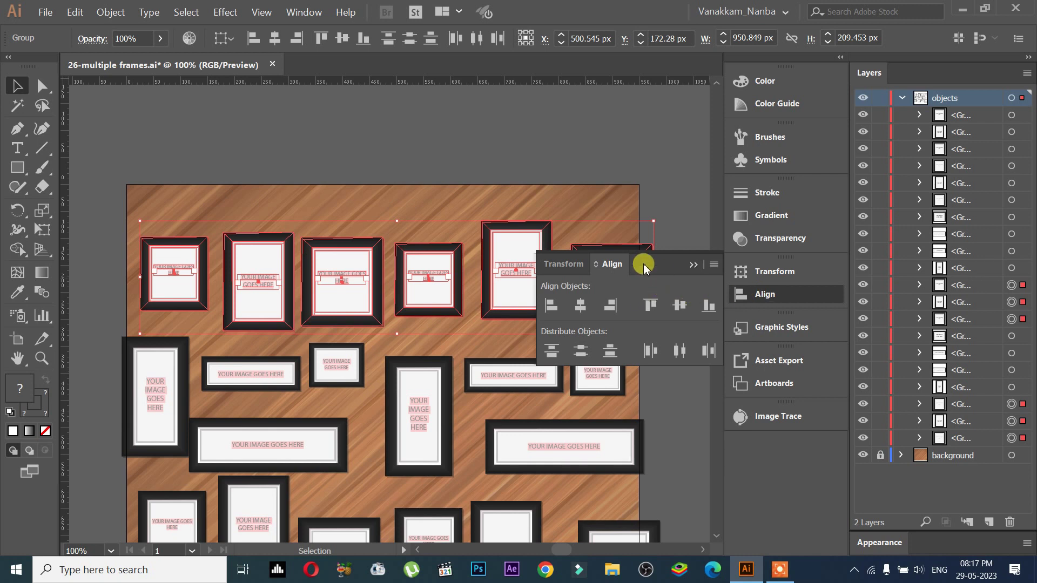
{"action": "left_click", "coordinate": [303, 12]}
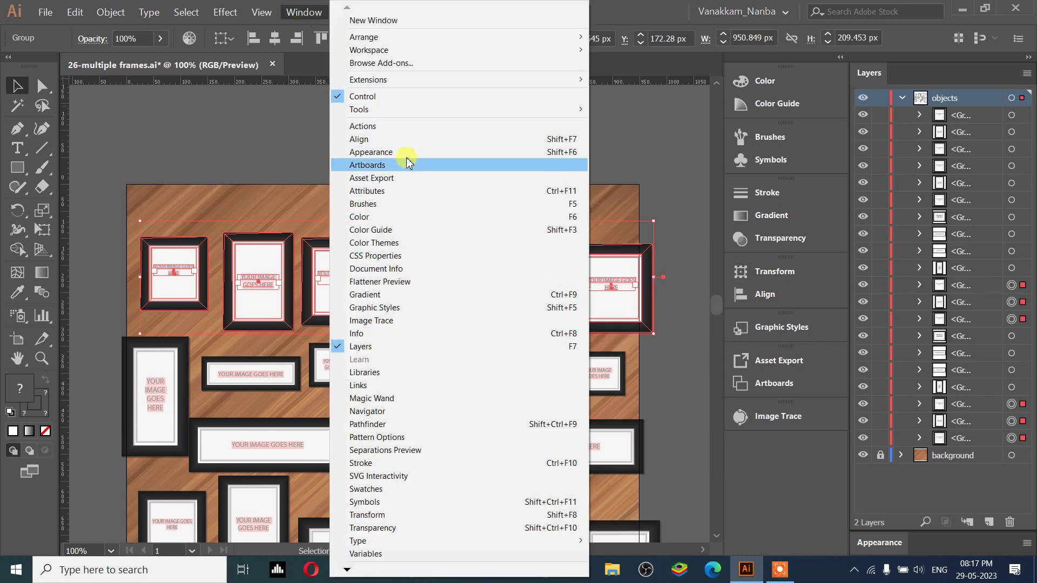
{"action": "left_click", "coordinate": [301, 11]}
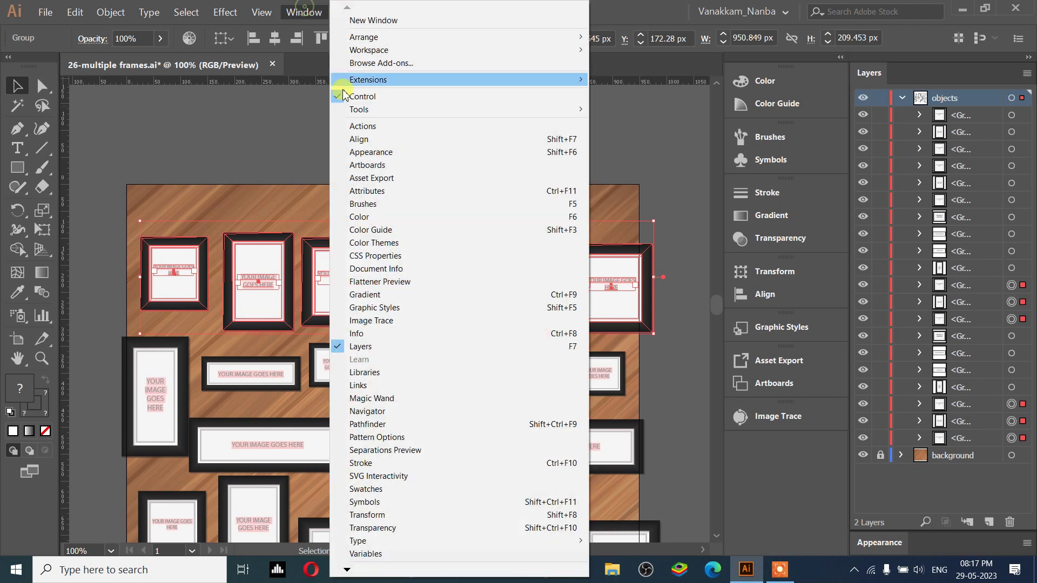
{"action": "left_click", "coordinate": [381, 142]}
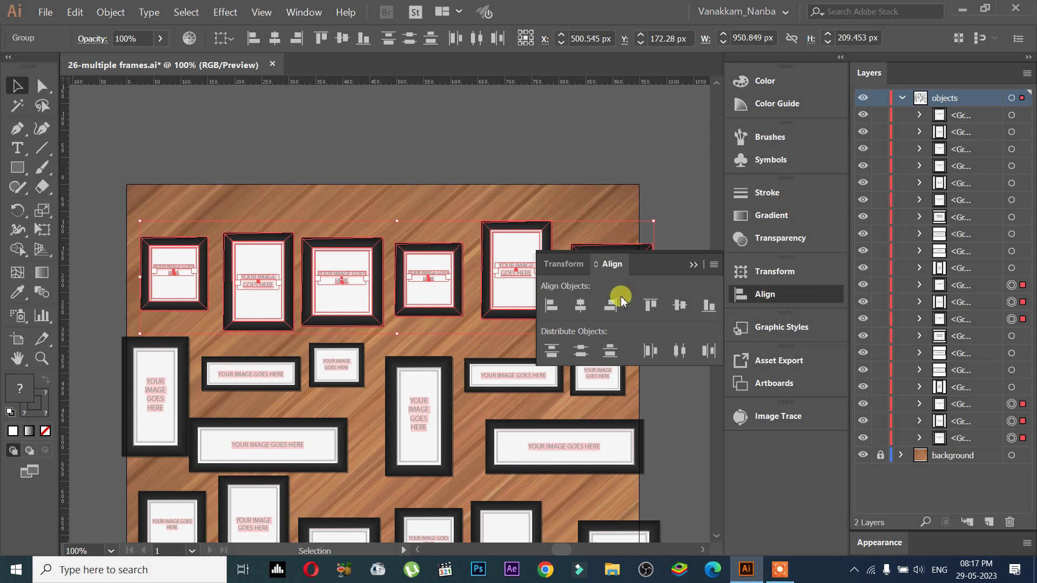
Close the Align panel, reselect the top row, and drag out two guides
{"action": "left_click", "coordinate": [755, 295]}
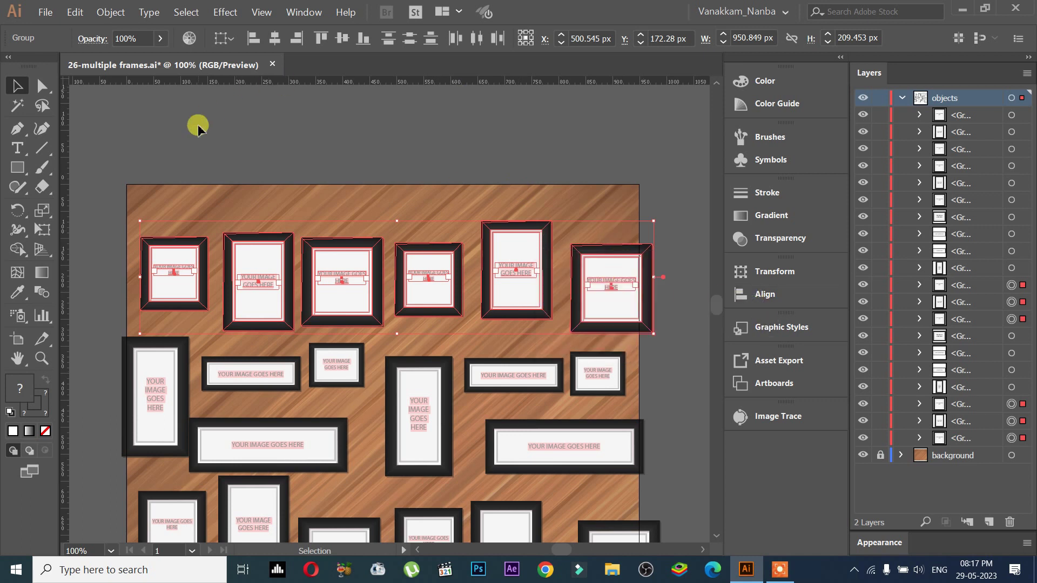
{"action": "left_click_drag", "start_coordinate": [124, 137], "coordinate": [619, 300]}
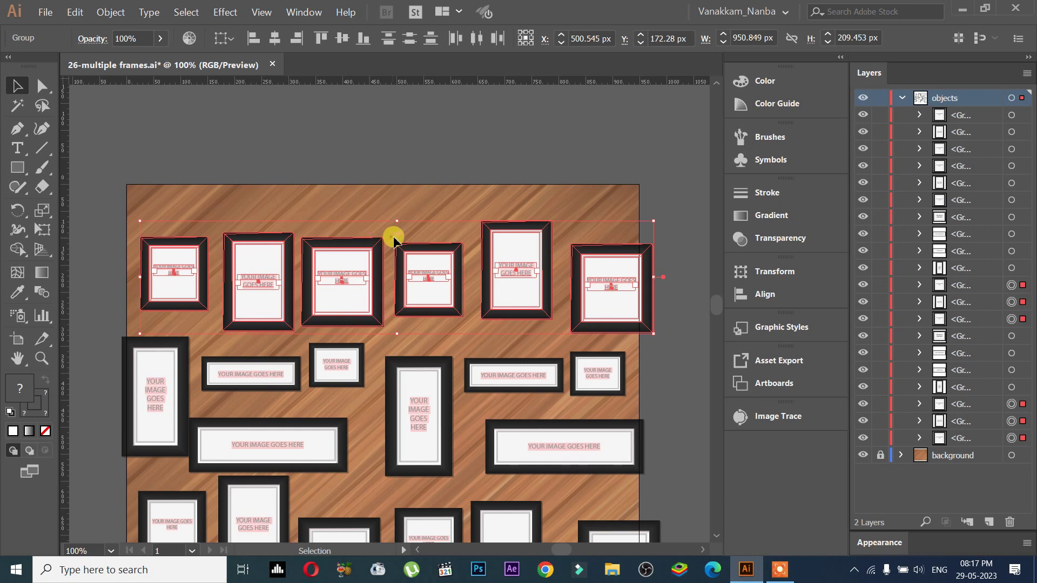
{"action": "left_click_drag", "start_coordinate": [393, 238], "coordinate": [198, 252]}
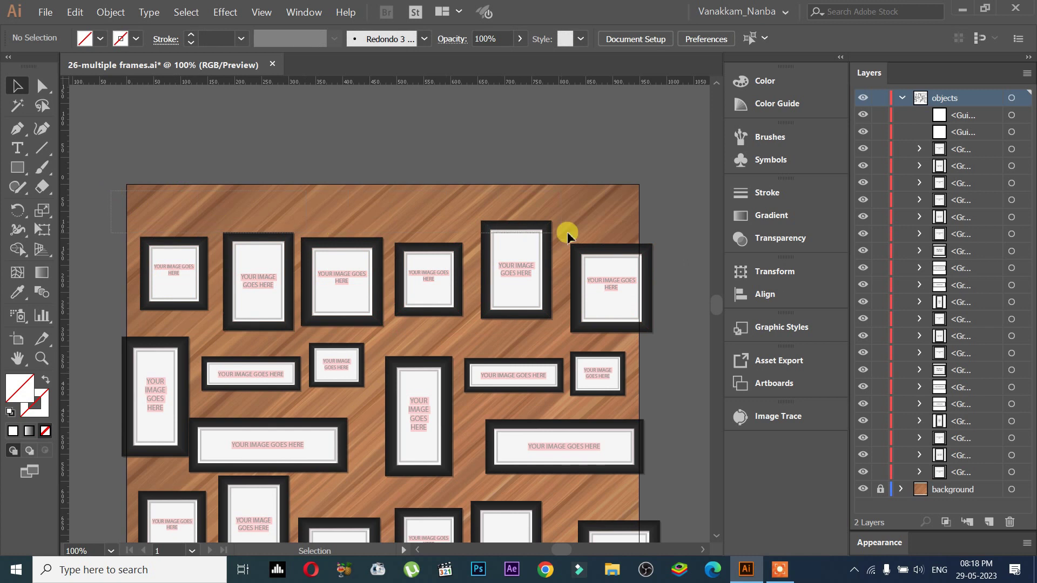
Select the top-row frames with a guide, then the left-column frames, deselecting each time
{"action": "left_click", "coordinate": [564, 259], "text": "shift"}
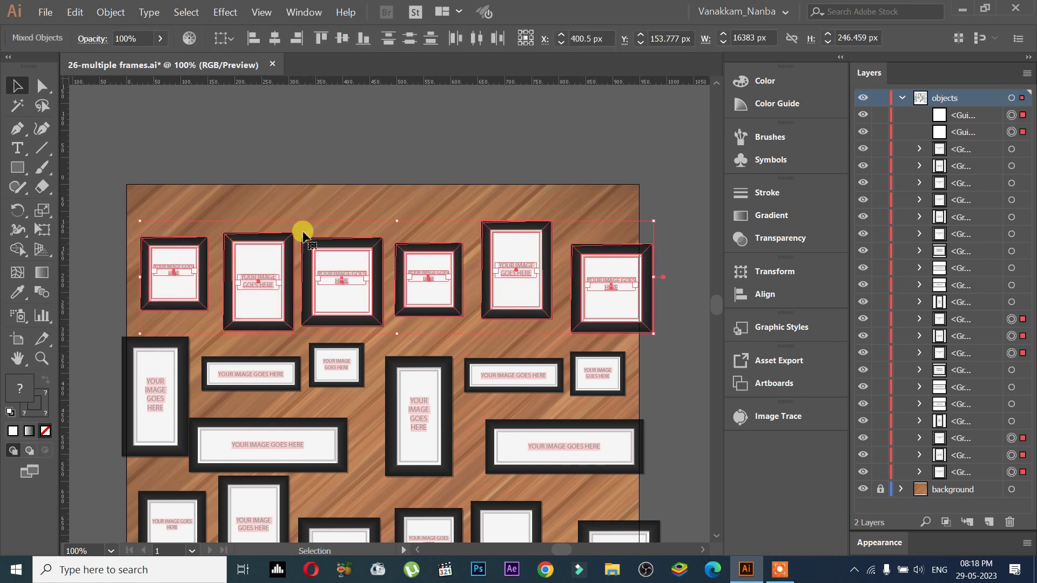
{"action": "scroll", "coordinate": [260, 211], "scroll_direction": "down", "scroll_amount": 1}
{"action": "left_click", "coordinate": [157, 153]}
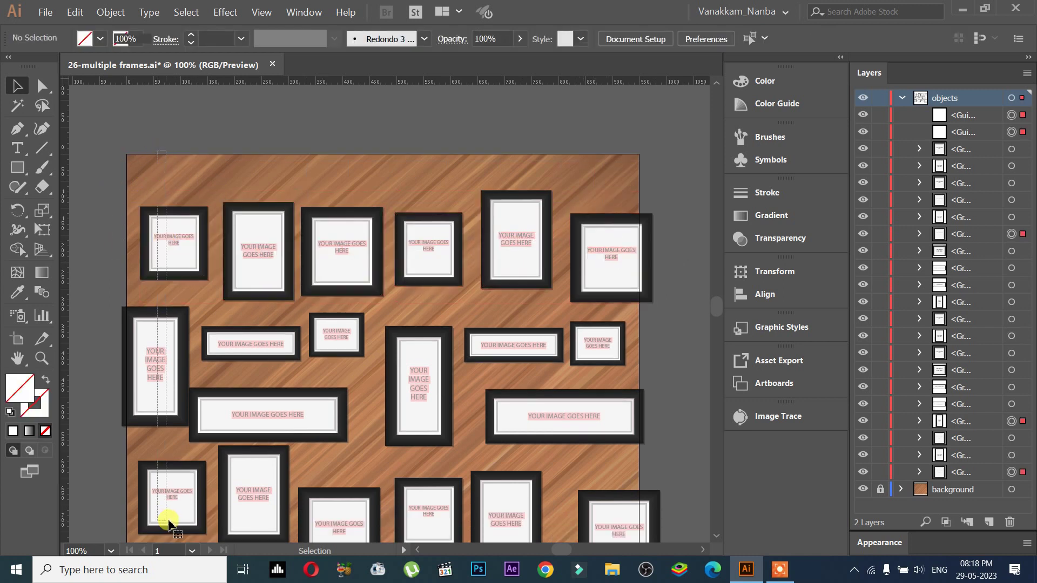
{"action": "left_click_drag", "start_coordinate": [166, 522], "coordinate": [144, 301]}
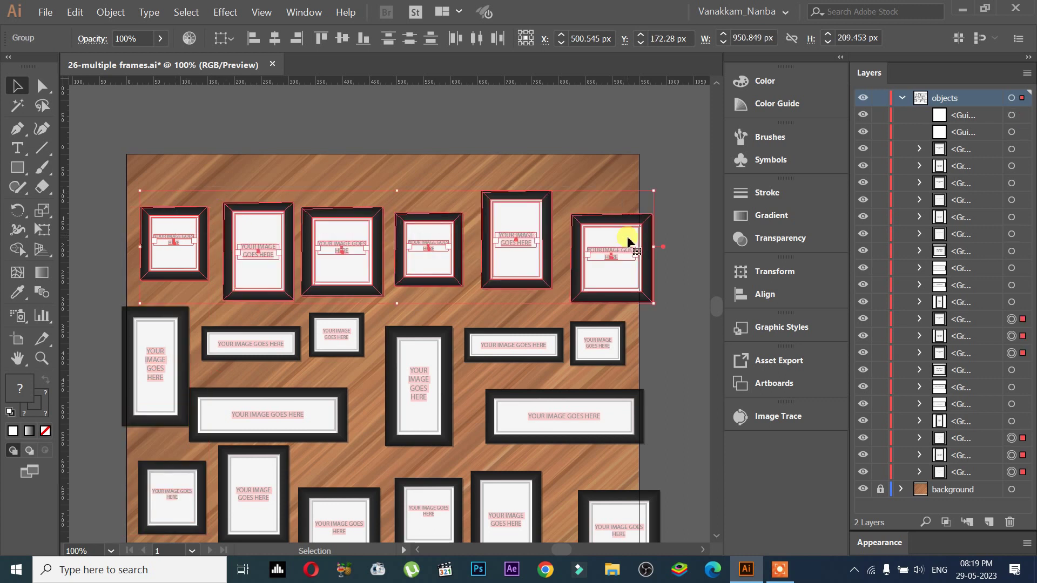
{"action": "left_click", "coordinate": [191, 172]}
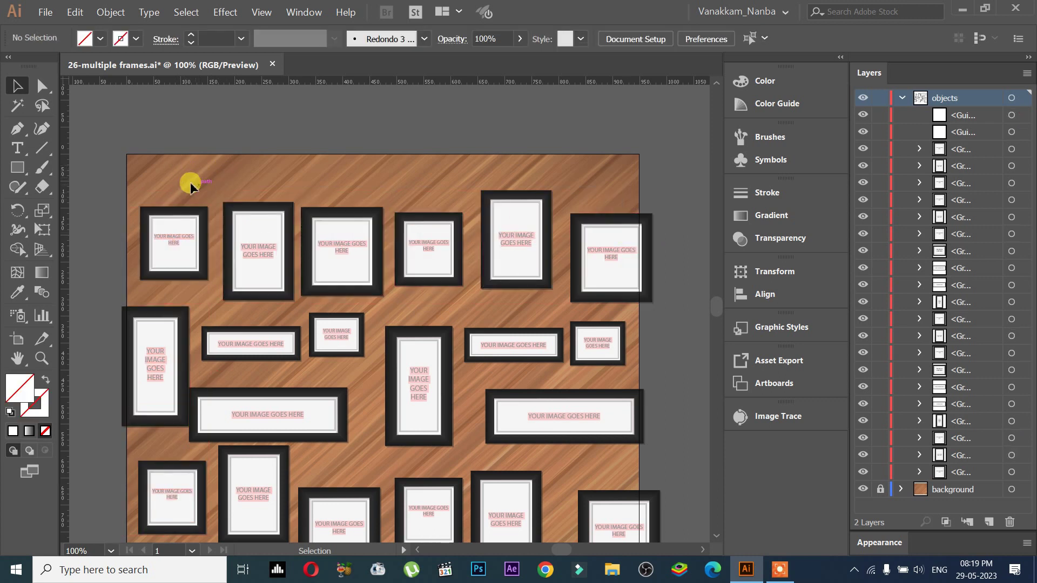
Drag a horizontal guide down near the board's top edge and deselect it
{"action": "left_click_drag", "start_coordinate": [500, 81], "coordinate": [535, 182]}
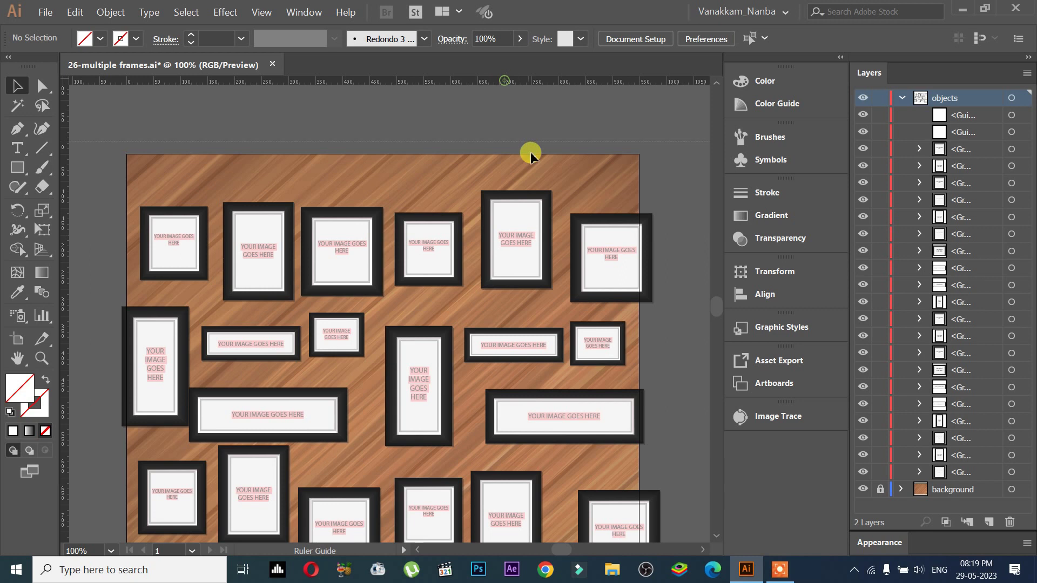
{"action": "right_click", "coordinate": [509, 87]}
{"action": "left_click", "coordinate": [490, 139]}
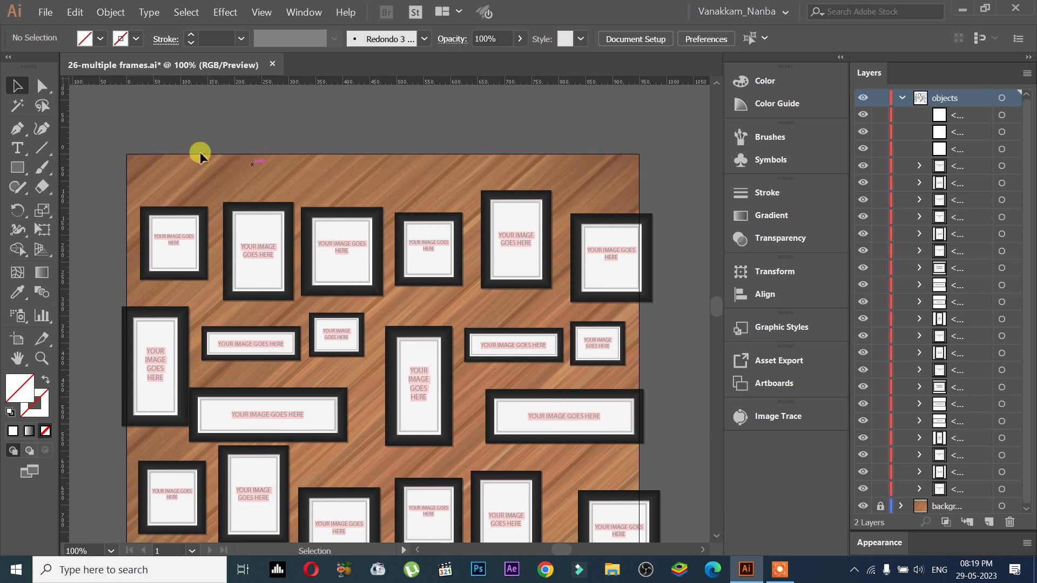
Apply Vertical Align Top to the six top-row frames in the Align panel
{"action": "left_click_drag", "start_coordinate": [146, 177], "coordinate": [640, 244]}
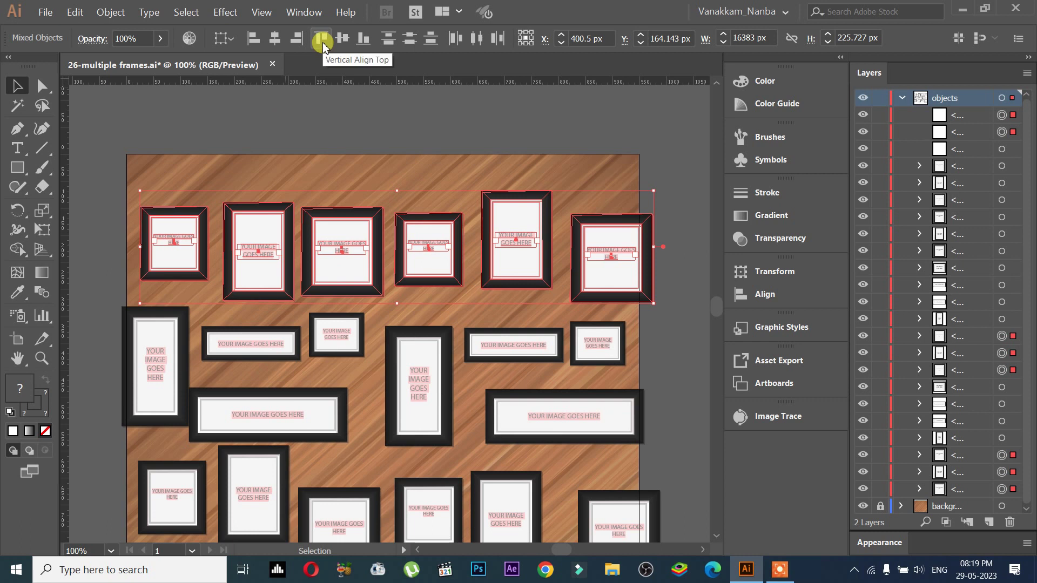
{"action": "left_click", "coordinate": [784, 300]}
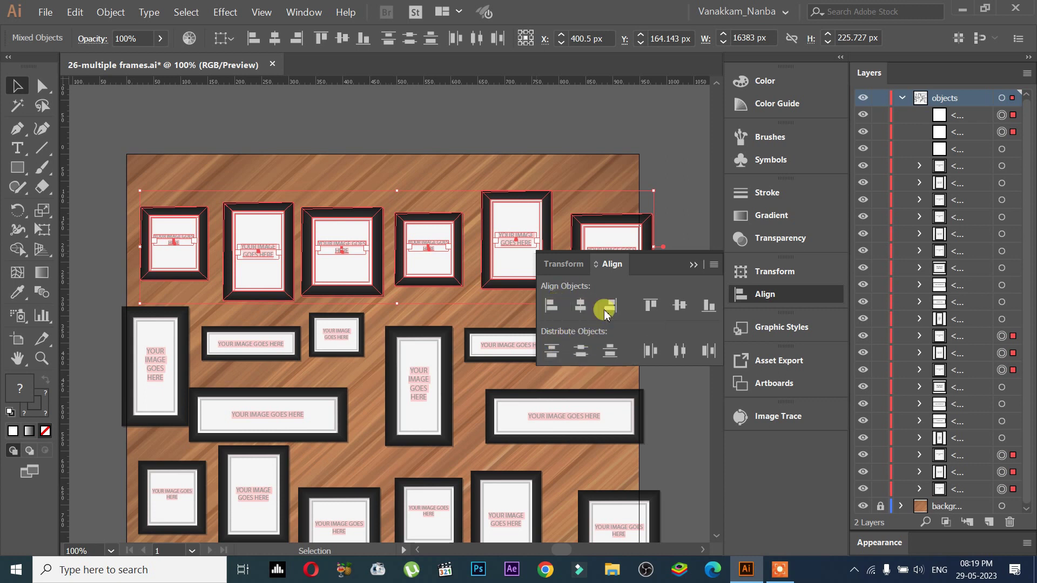
{"action": "left_click", "coordinate": [648, 305]}
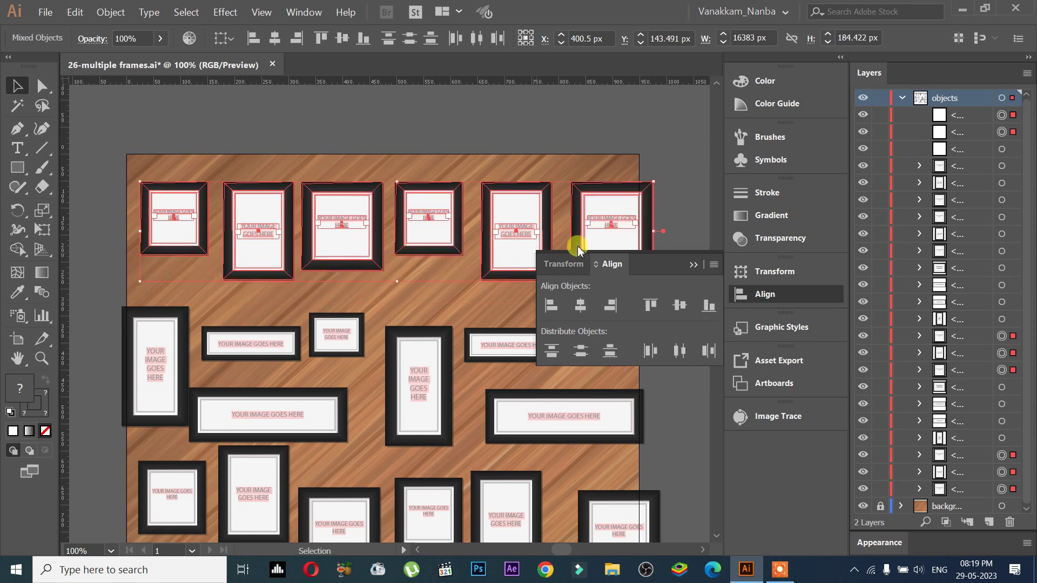
{"action": "left_click", "coordinate": [442, 169]}
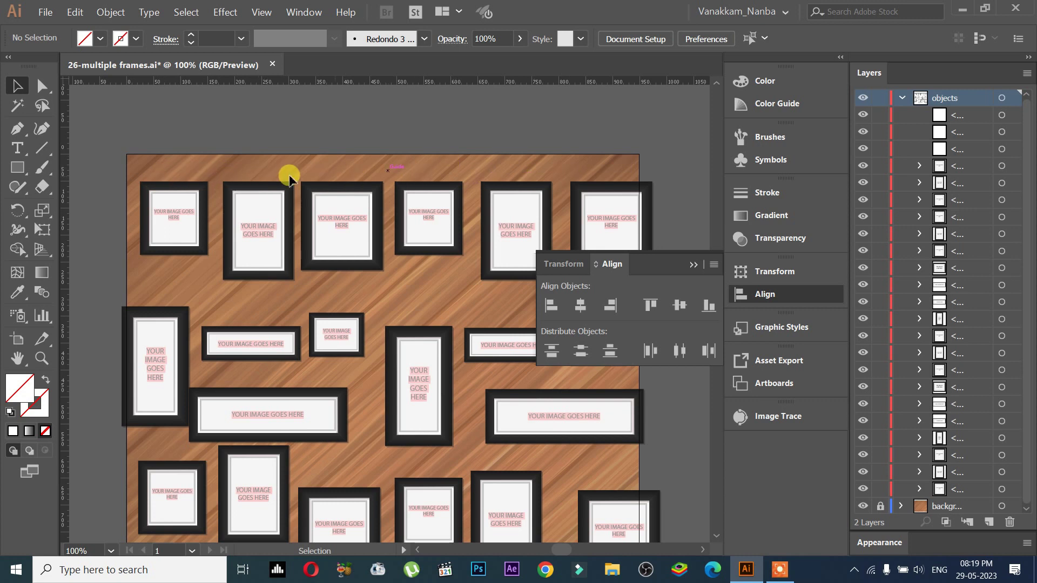
Undo the alignment and move the top-row frames higher up the board
{"action": "key", "text": "ctrl+z"}
{"action": "left_click_drag", "start_coordinate": [438, 220], "coordinate": [429, 193]}
{"action": "left_click", "coordinate": [441, 280]}
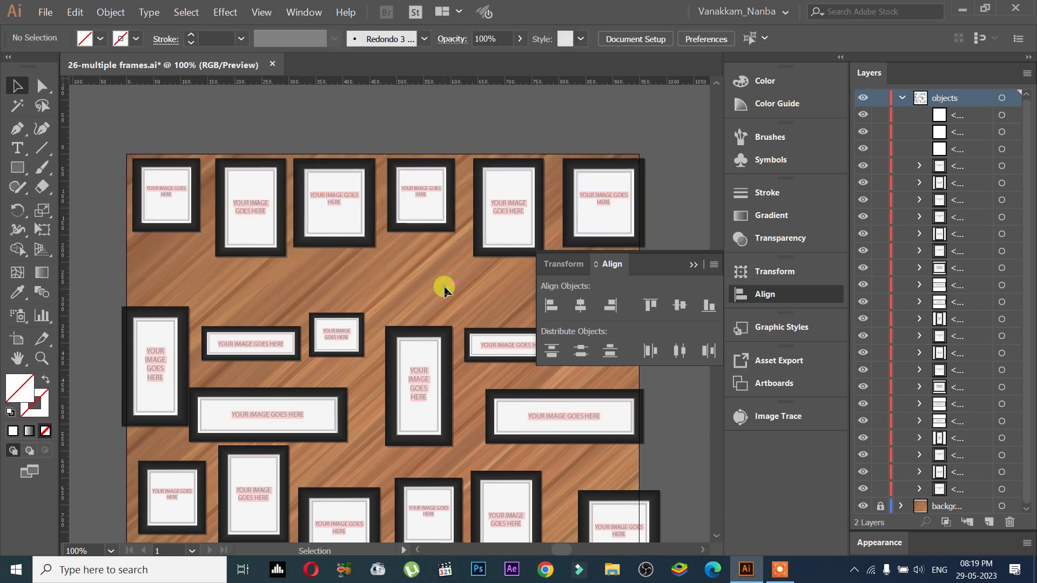
{"action": "scroll", "coordinate": [465, 296], "scroll_direction": "down", "scroll_amount": 1}
{"action": "scroll", "coordinate": [343, 157], "scroll_direction": "down", "scroll_amount": 2}
{"action": "scroll", "coordinate": [143, 139], "scroll_direction": "up", "scroll_amount": 1}
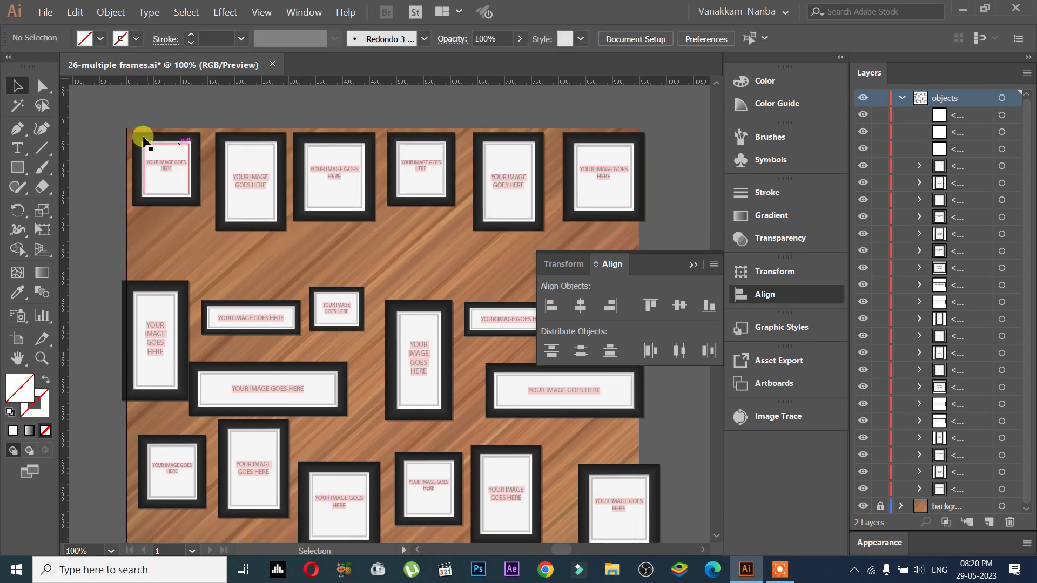
Apply Vertical Align Bottom to the top row, nudge it slightly left and down
{"action": "left_click_drag", "start_coordinate": [150, 98], "coordinate": [676, 223]}
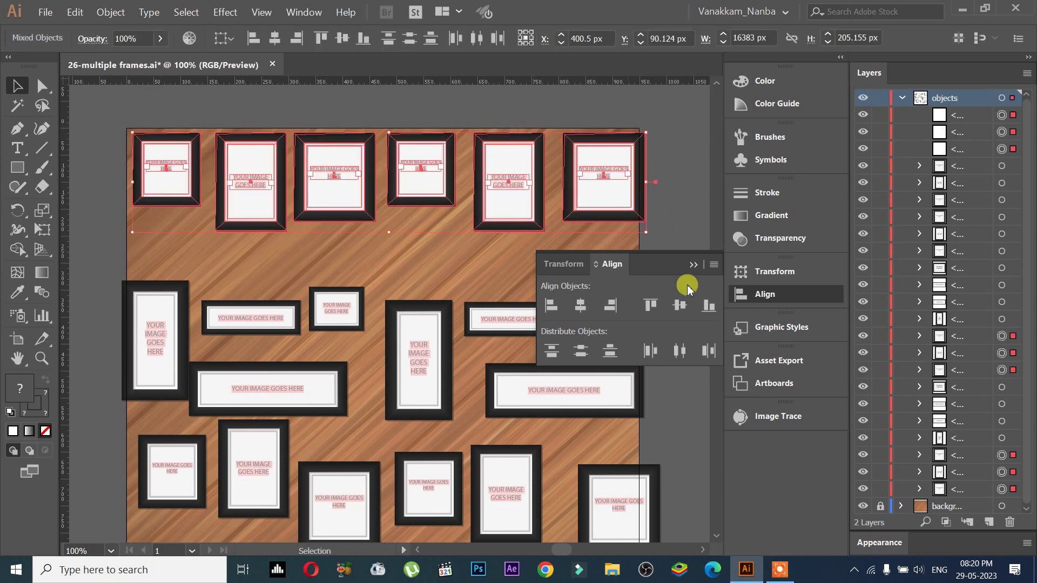
{"action": "left_click", "coordinate": [707, 306]}
{"action": "left_click_drag", "start_coordinate": [513, 211], "coordinate": [507, 214]}
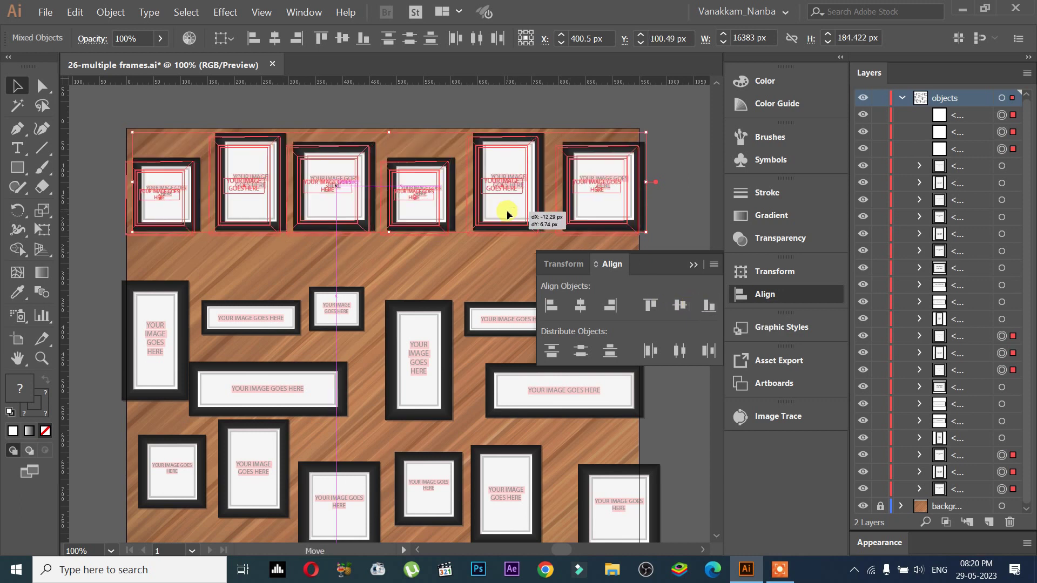
{"action": "left_click", "coordinate": [495, 278]}
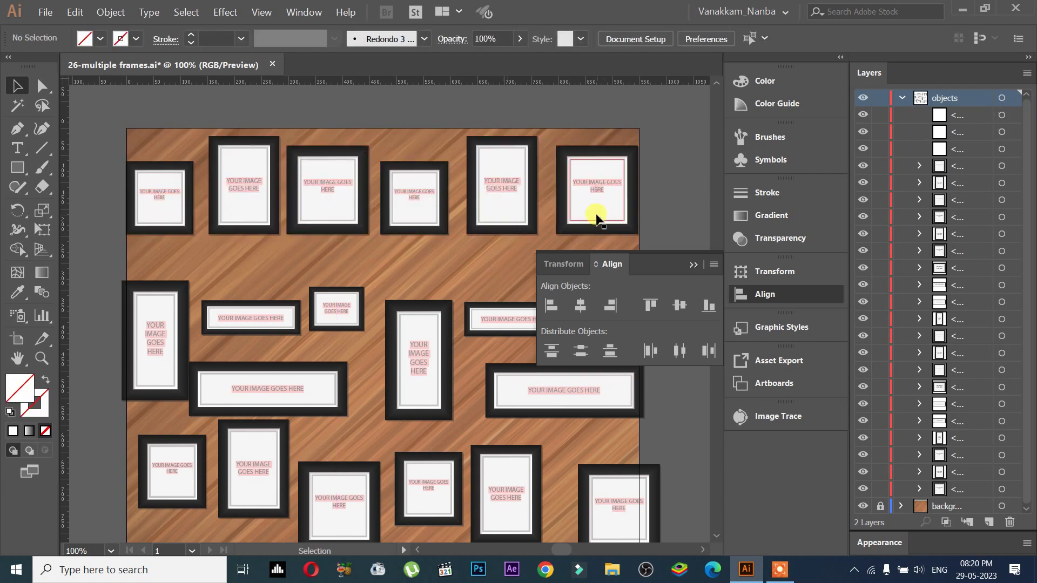
{"action": "left_click_drag", "start_coordinate": [134, 118], "coordinate": [608, 212]}
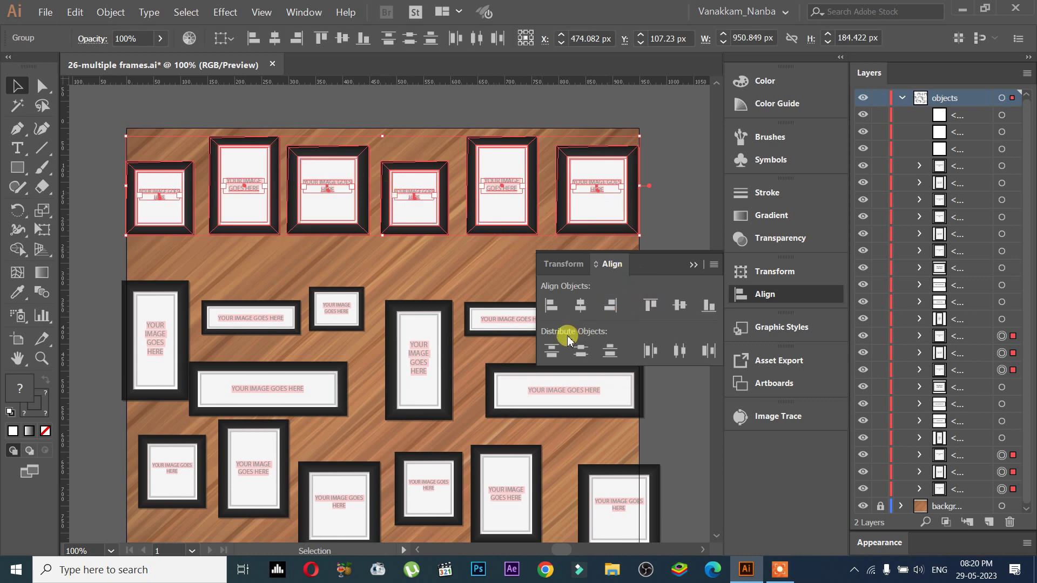
Try Horizontal Align Left and undo it, then apply Vertical Align Center to the top row
{"action": "left_click", "coordinate": [548, 307]}
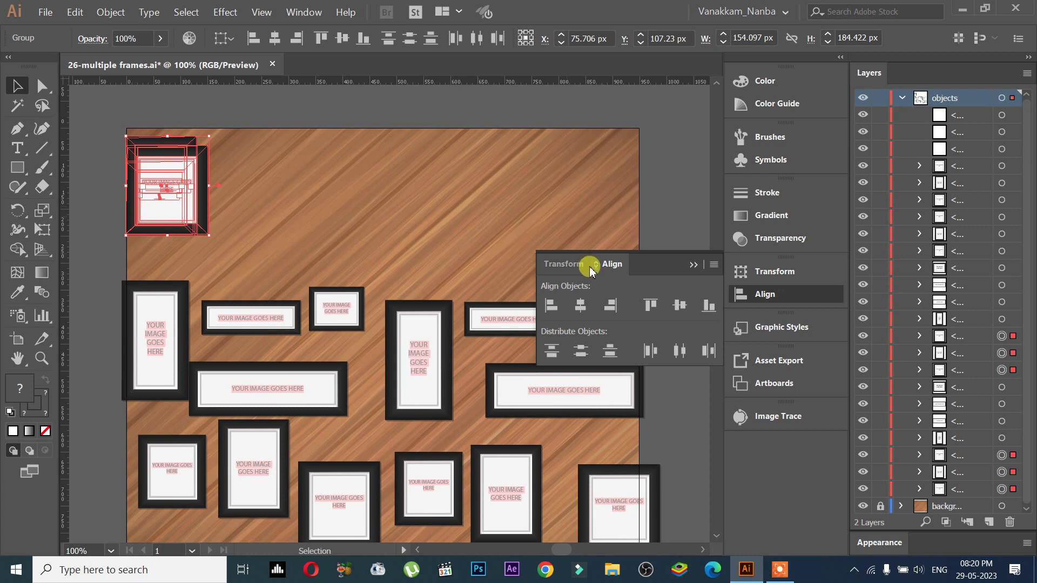
{"action": "key", "text": "ctrl+z"}
{"action": "scroll", "coordinate": [381, 220], "scroll_direction": "down", "scroll_amount": 1}
{"action": "left_click", "coordinate": [100, 176]}
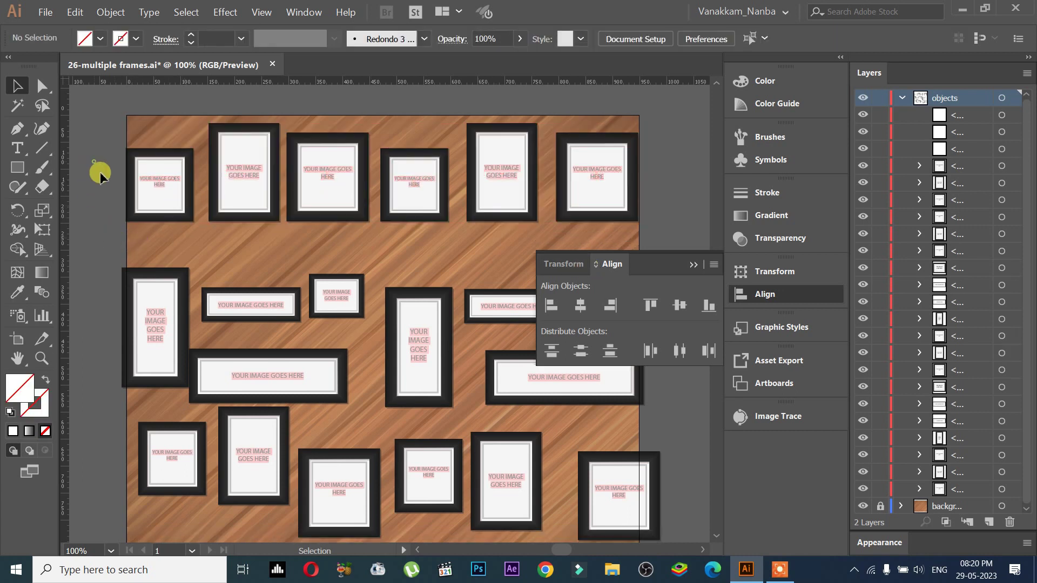
{"action": "left_click_drag", "start_coordinate": [100, 176], "coordinate": [173, 500]}
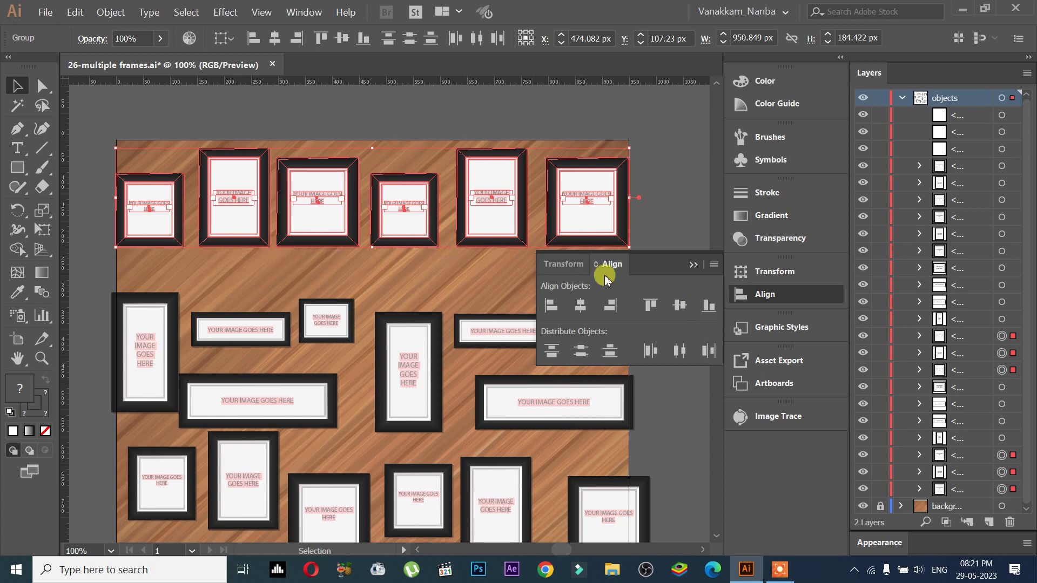
{"action": "left_click", "coordinate": [680, 304]}
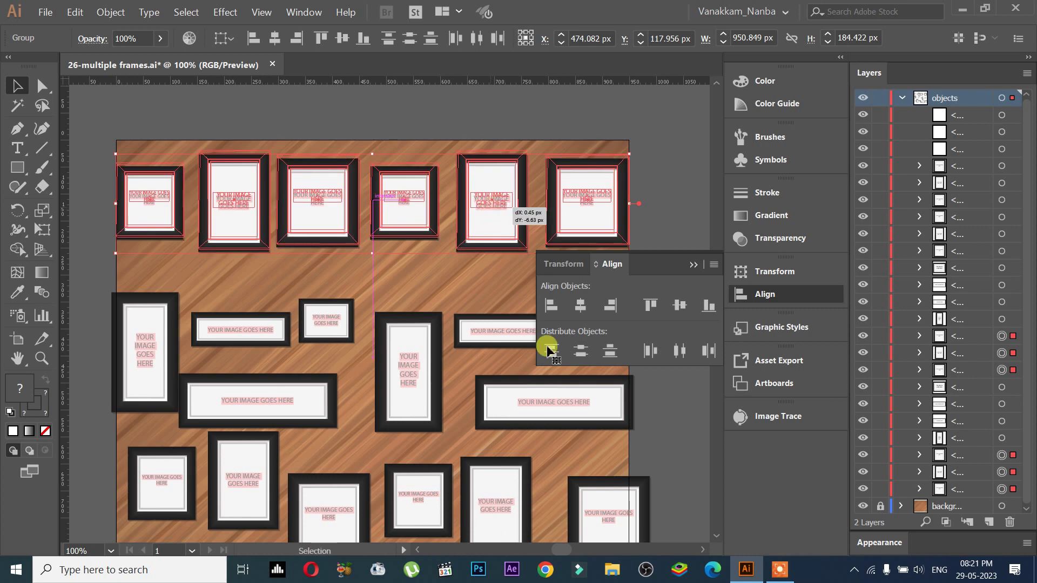
{"action": "left_click", "coordinate": [272, 214]}
Apply Horizontal Distribute Center to the top row and shift it slightly left
{"action": "scroll", "coordinate": [275, 215], "scroll_direction": "up", "scroll_amount": 2}
{"action": "scroll", "coordinate": [313, 238], "scroll_direction": "down", "scroll_amount": 2}
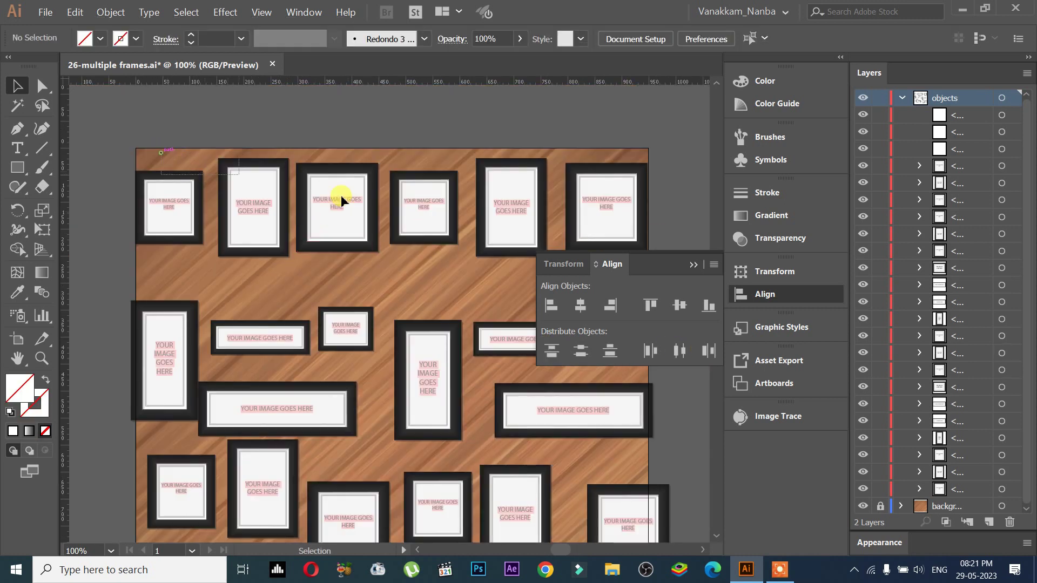
{"action": "left_click_drag", "start_coordinate": [161, 153], "coordinate": [643, 227]}
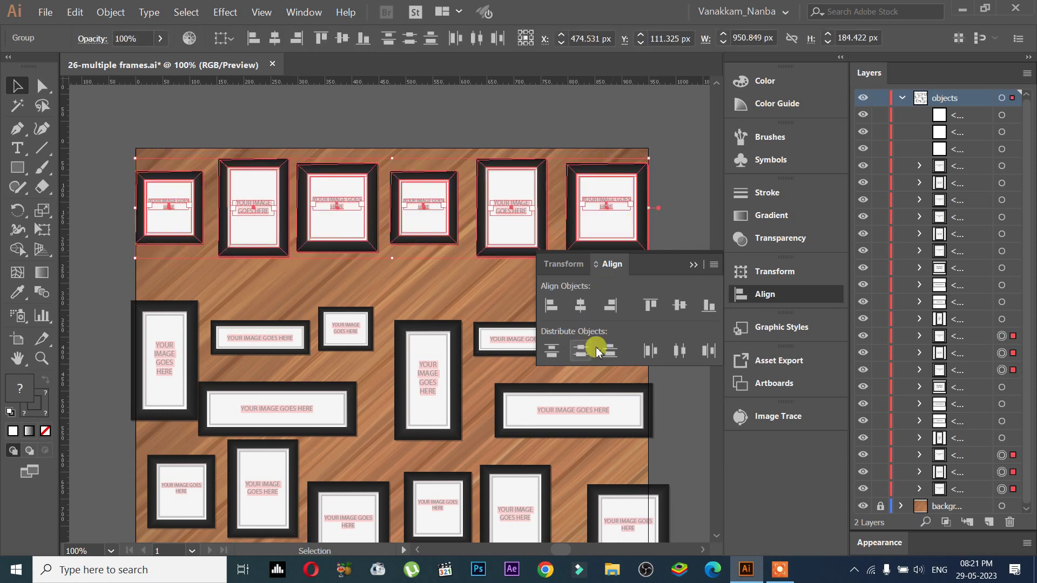
{"action": "left_click", "coordinate": [679, 351]}
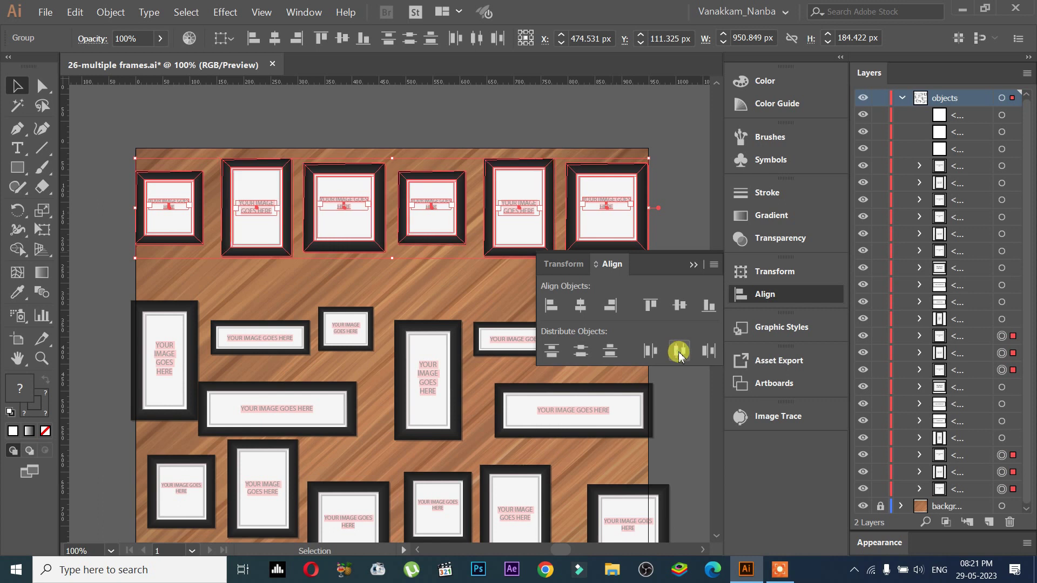
{"action": "mouse_move", "coordinate": [504, 212]}
{"action": "left_mouse_down"}
{"action": "mouse_move", "coordinate": [491, 211]}
{"action": "mouse_move", "coordinate": [497, 205]}
{"action": "left_mouse_up"}
Shrink the third top-row frame to a small box by its corner handle
{"action": "left_click", "coordinate": [406, 280]}
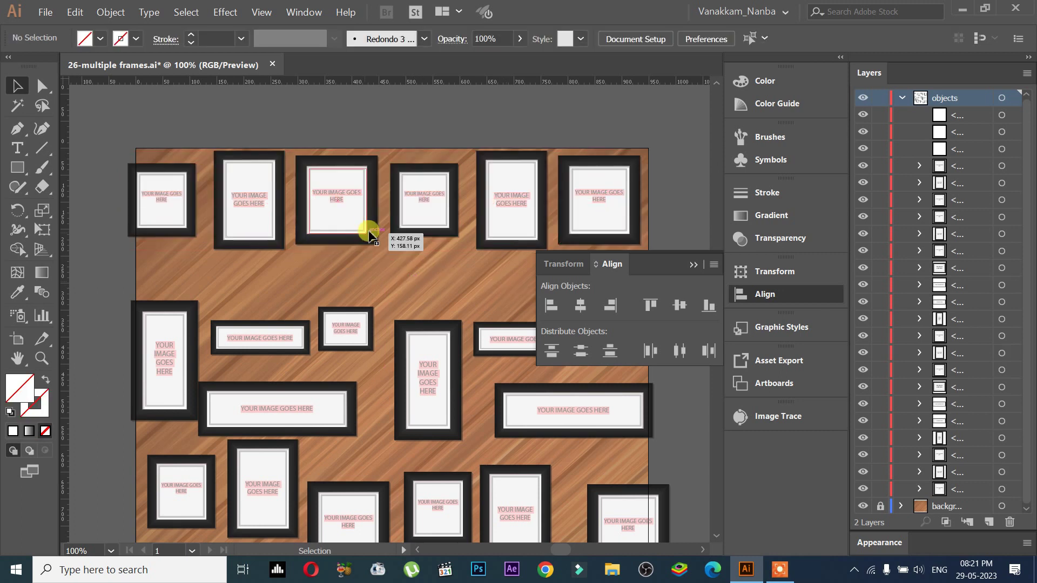
{"action": "left_click", "coordinate": [336, 212]}
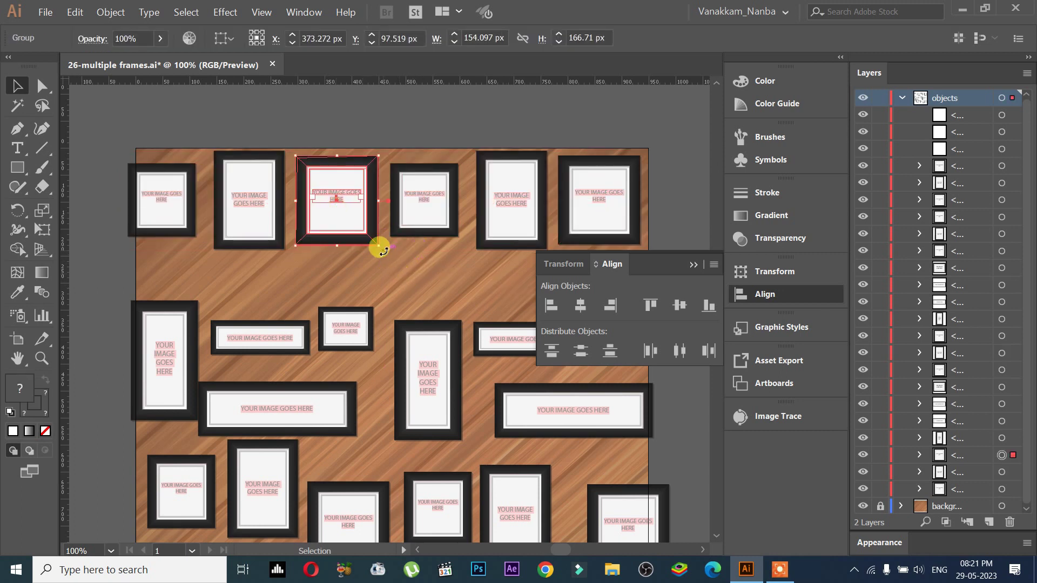
{"action": "left_click_drag", "start_coordinate": [375, 243], "coordinate": [364, 217]}
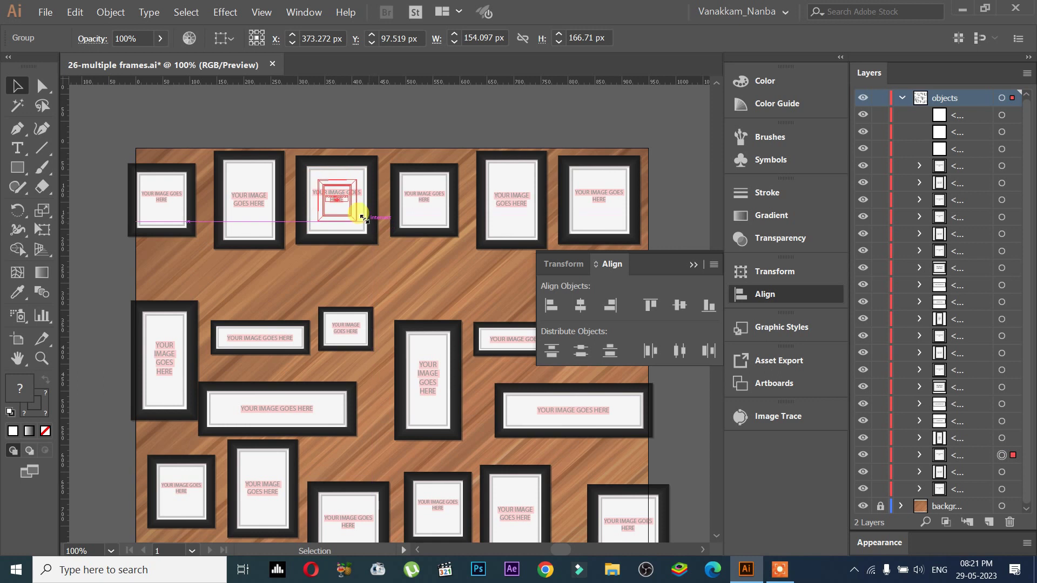
{"action": "left_click_drag", "start_coordinate": [362, 253], "coordinate": [359, 246]}
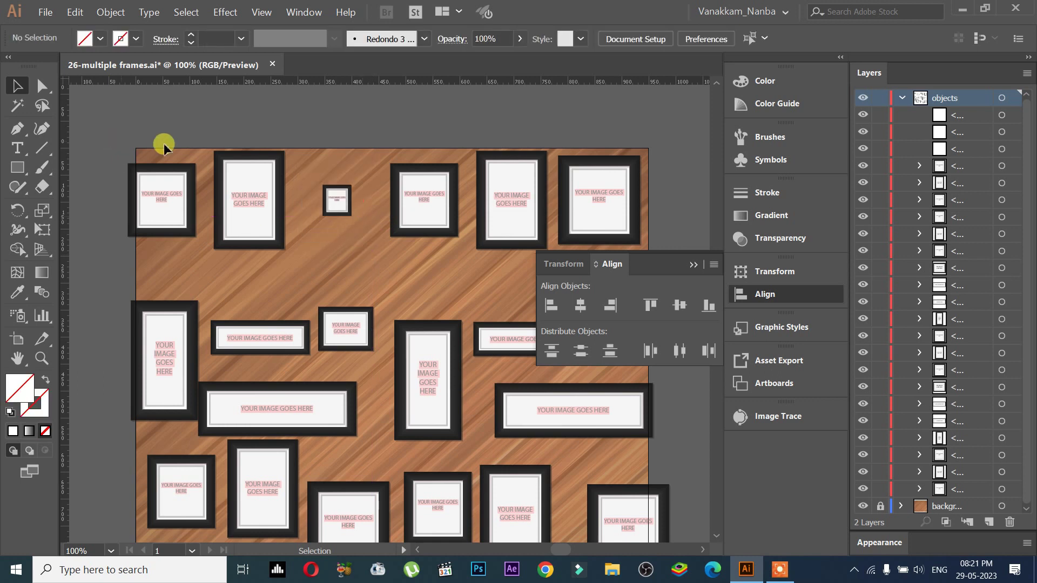
Apply Vertical Align Top and Horizontal Distribute Center to the top-row frames
{"action": "left_click_drag", "start_coordinate": [122, 143], "coordinate": [630, 238]}
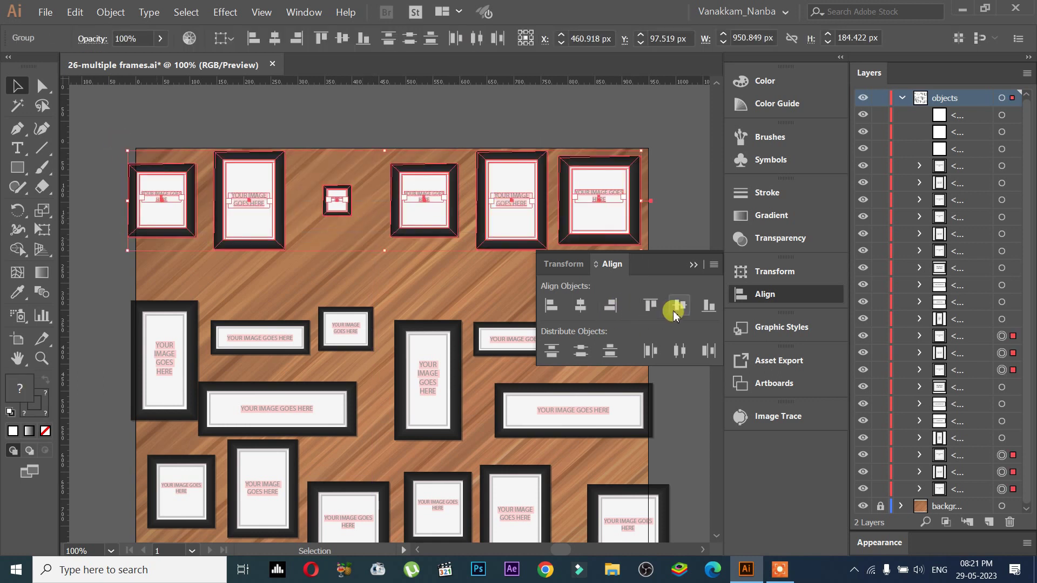
{"action": "left_click", "coordinate": [651, 306]}
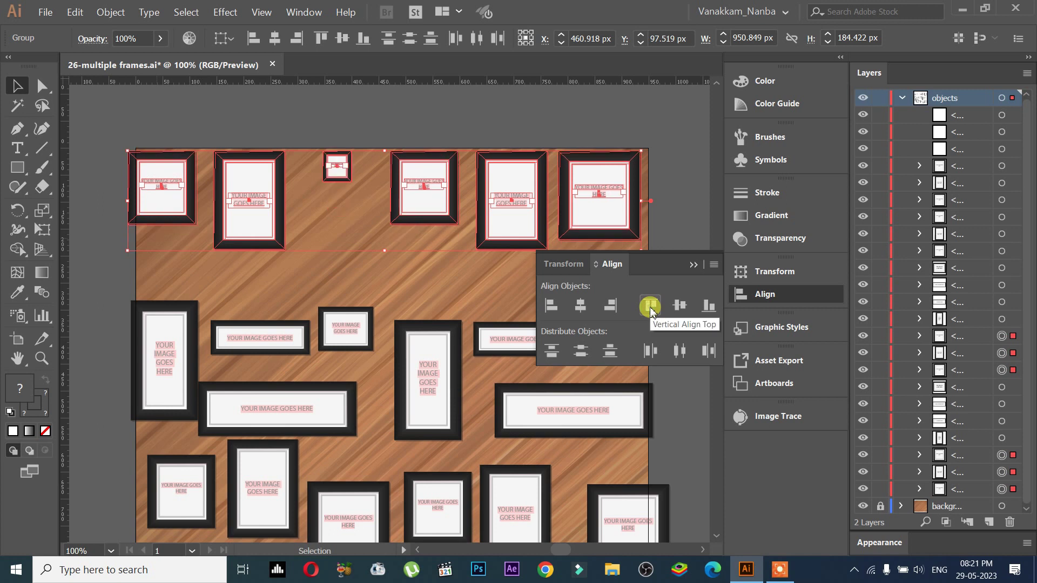
{"action": "left_click", "coordinate": [682, 353]}
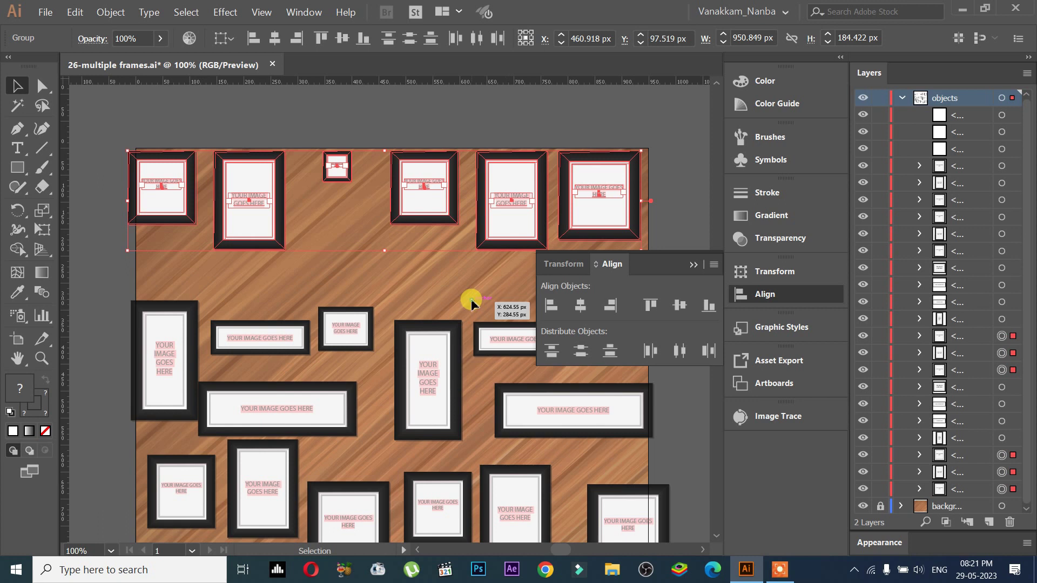
{"action": "left_click", "coordinate": [384, 273]}
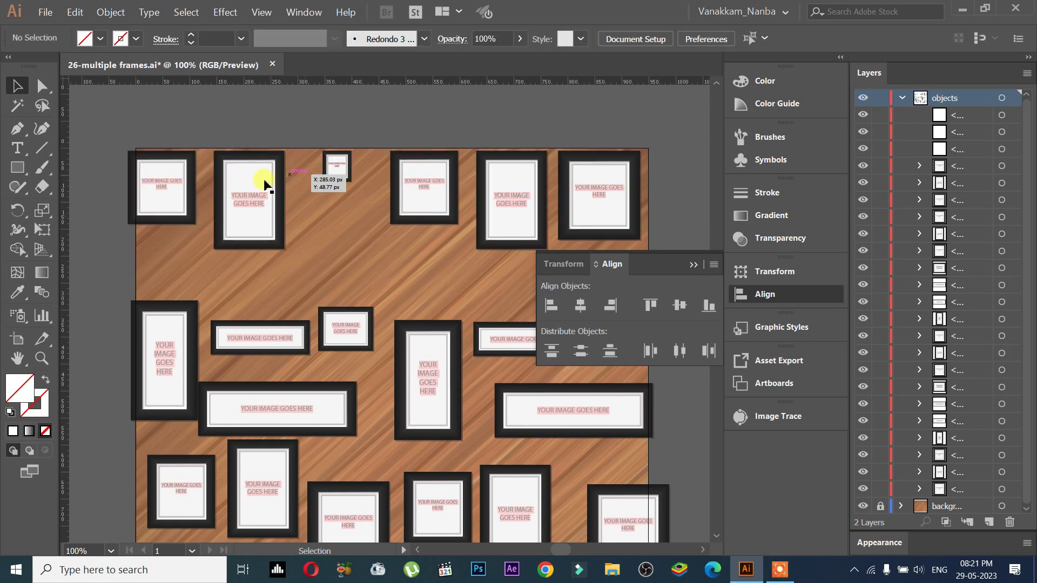
{"action": "left_click", "coordinate": [340, 170]}
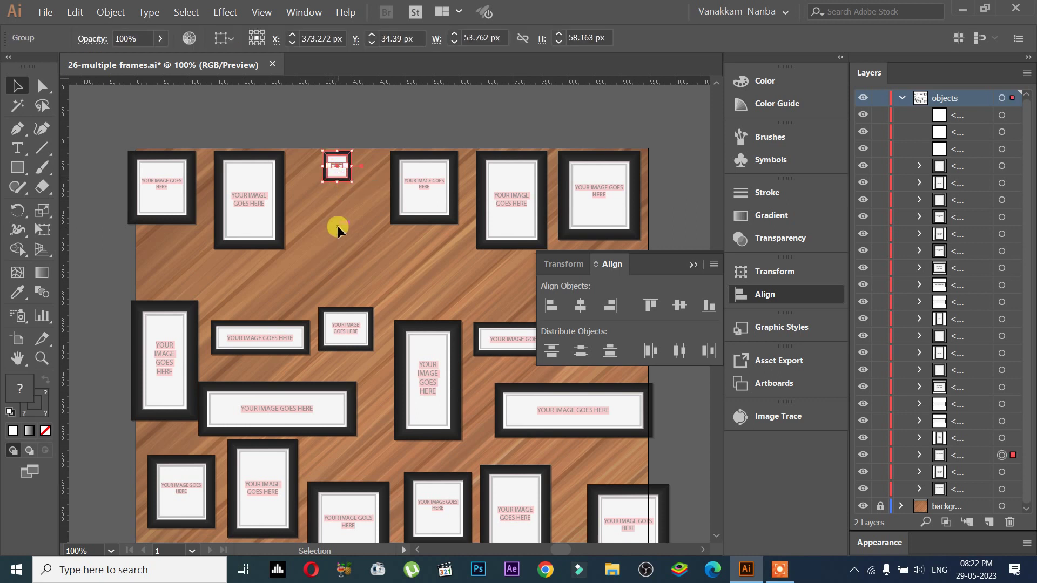
{"action": "left_click", "coordinate": [128, 207]}
{"action": "left_click", "coordinate": [17, 167]}
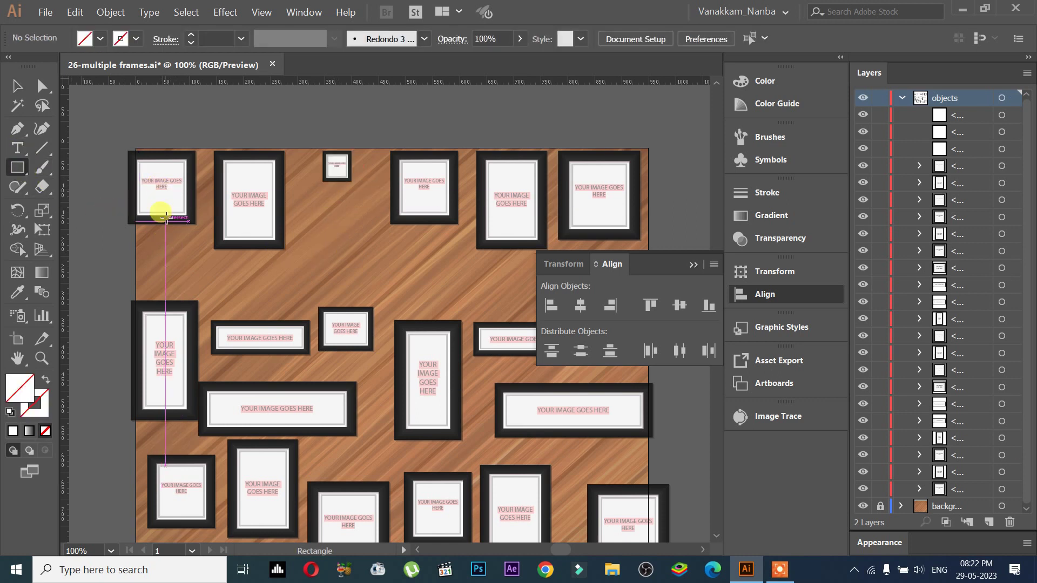
Draw a square over the first two top-row frames and fill it solid black
{"action": "left_click_drag", "start_coordinate": [162, 187], "coordinate": [251, 266]}
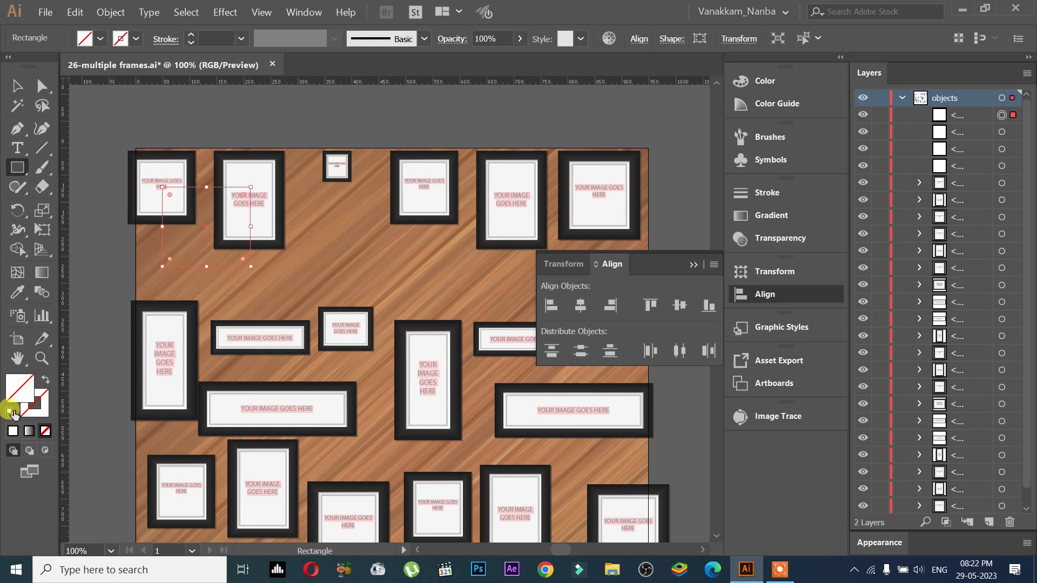
{"action": "left_click", "coordinate": [10, 411]}
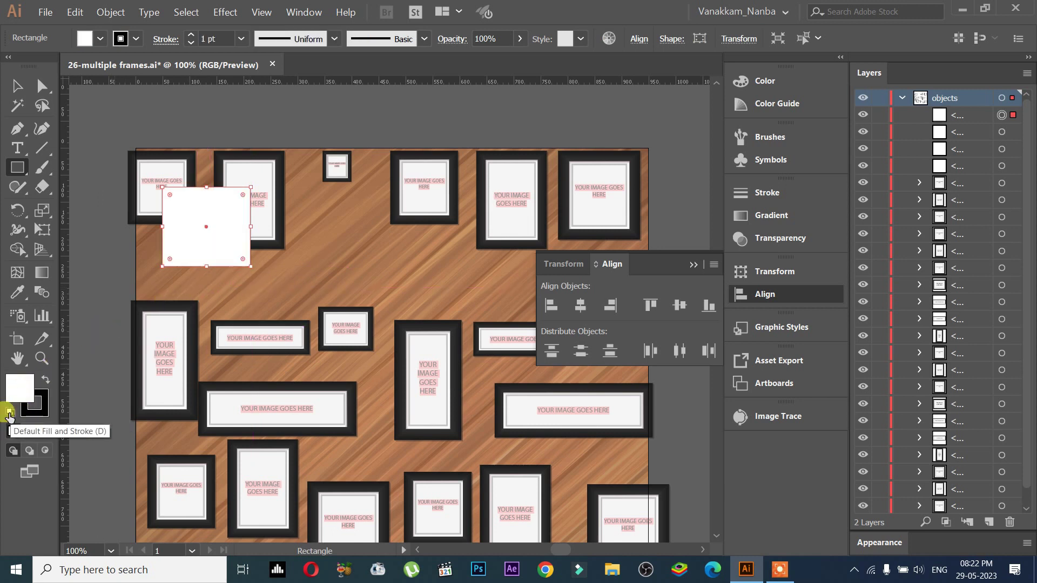
{"action": "key", "text": "comma"}
{"action": "left_click", "coordinate": [20, 84]}
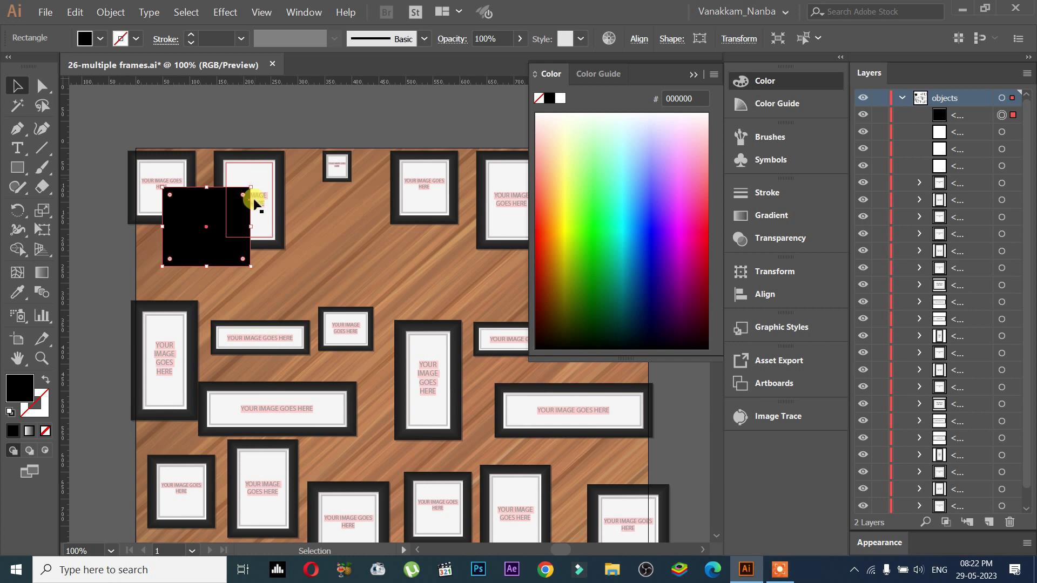
{"action": "left_click", "coordinate": [694, 74]}
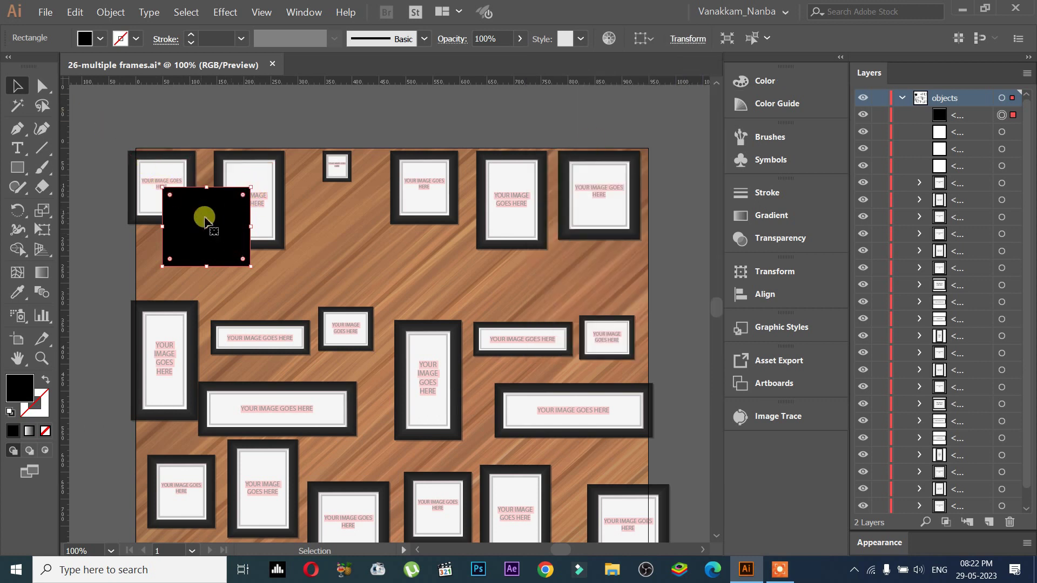
Move the black square down to the middle of the board
{"action": "left_click", "coordinate": [230, 247]}
{"action": "mouse_move", "coordinate": [266, 244]}
{"action": "left_mouse_down"}
{"action": "mouse_move", "coordinate": [317, 215]}
{"action": "mouse_move", "coordinate": [389, 203]}
{"action": "left_mouse_up"}
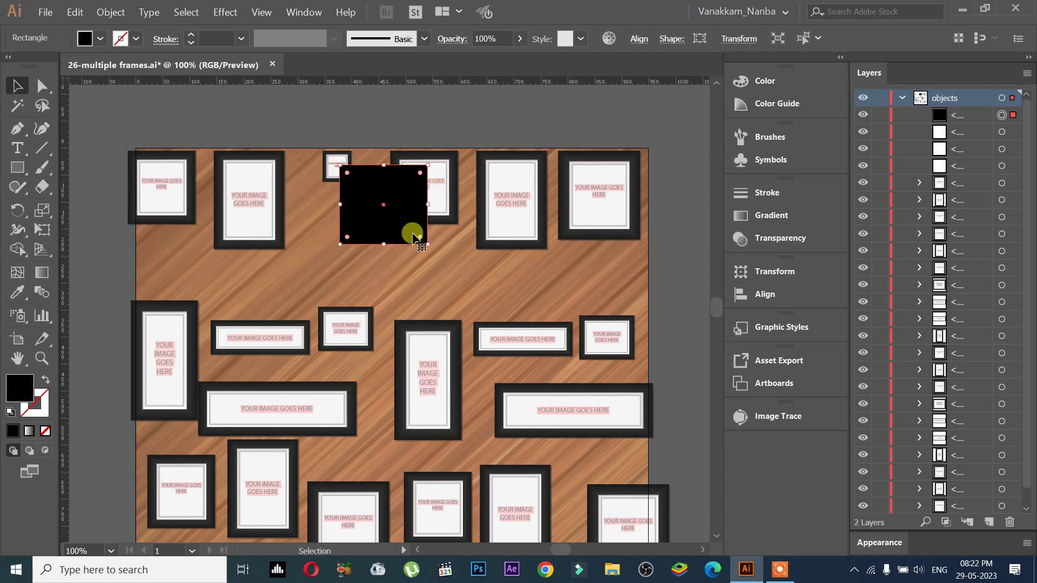
{"action": "mouse_move", "coordinate": [411, 227]}
{"action": "left_mouse_down"}
{"action": "mouse_move", "coordinate": [414, 317]}
{"action": "mouse_move", "coordinate": [397, 338]}
{"action": "left_mouse_up"}
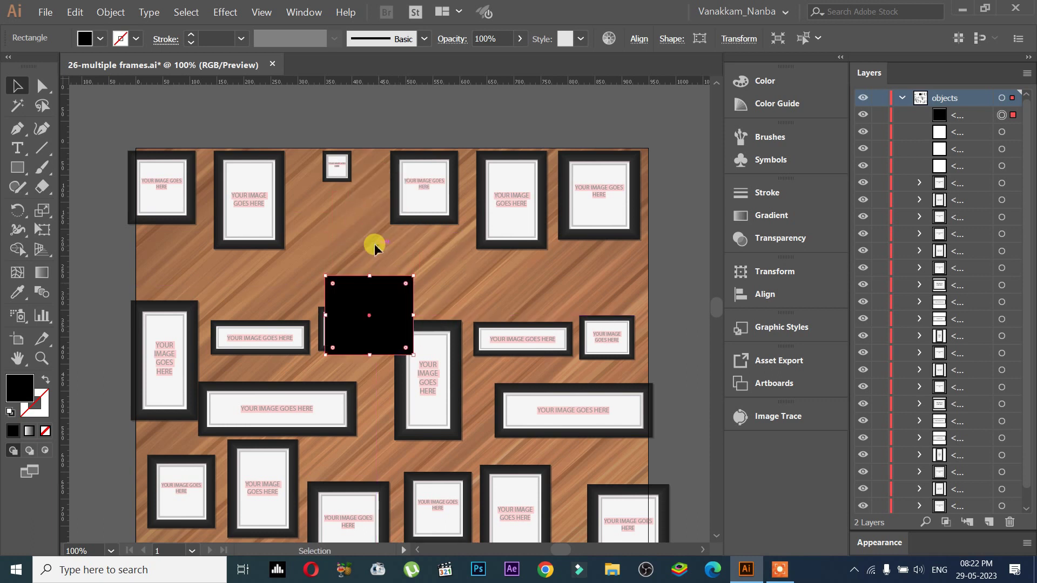
{"action": "left_click", "coordinate": [375, 247]}
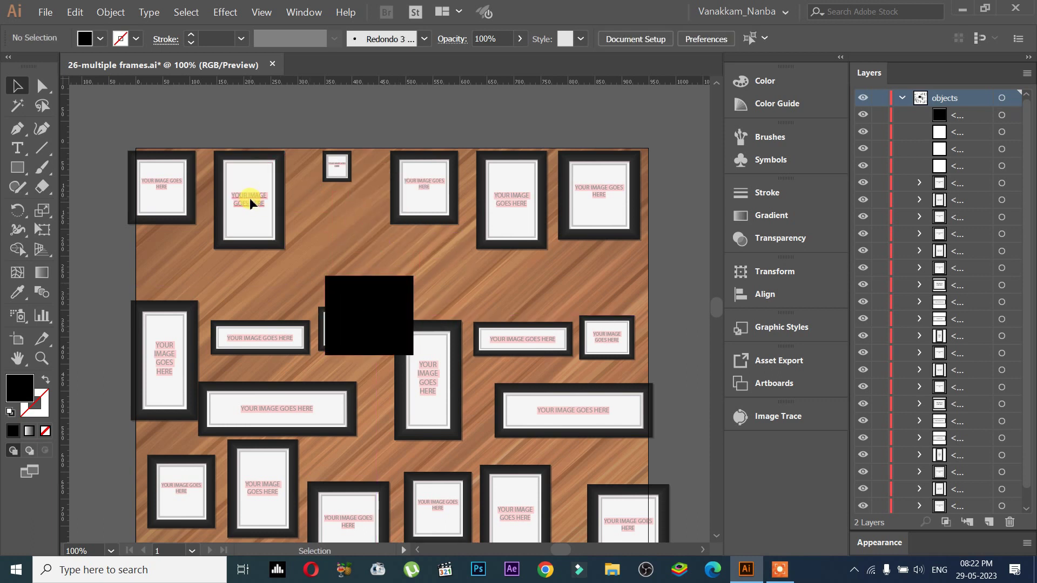
Select the top-row frames, open the Align settings, then deselect
{"action": "left_click", "coordinate": [250, 198]}
{"action": "left_click", "coordinate": [336, 172]}
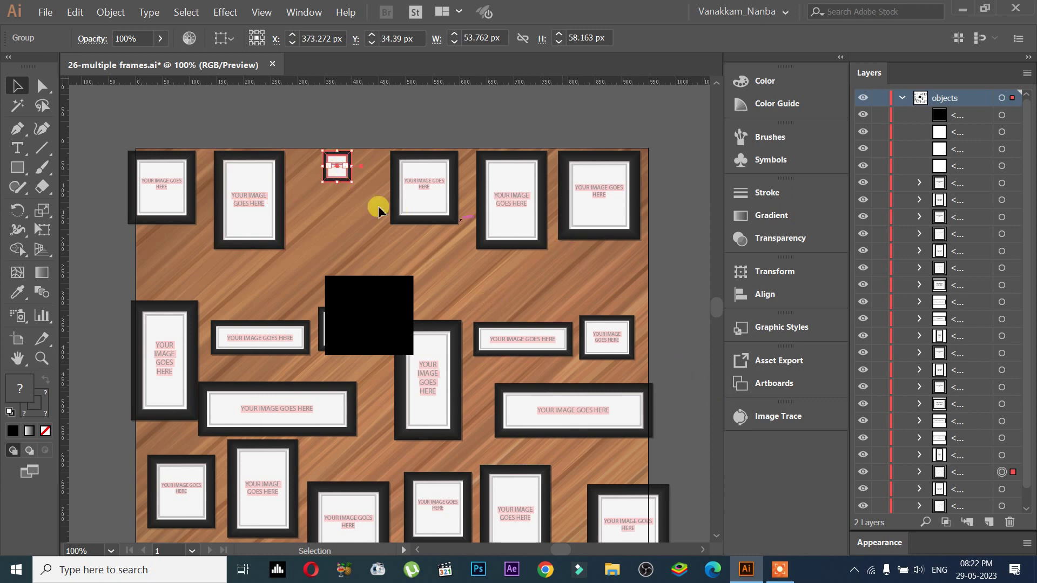
{"action": "left_click_drag", "start_coordinate": [440, 208], "coordinate": [639, 250]}
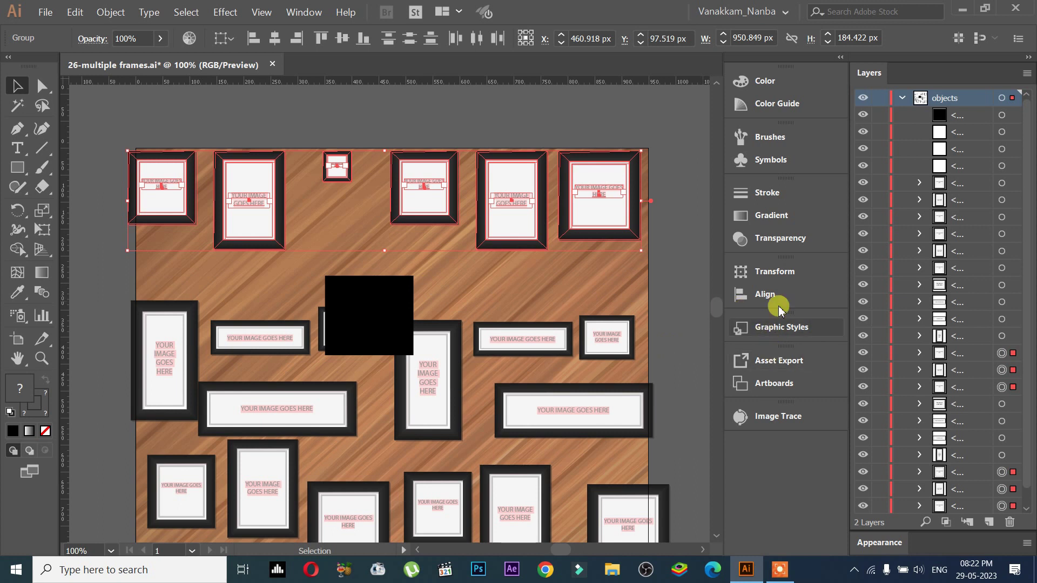
{"action": "left_click", "coordinate": [766, 295]}
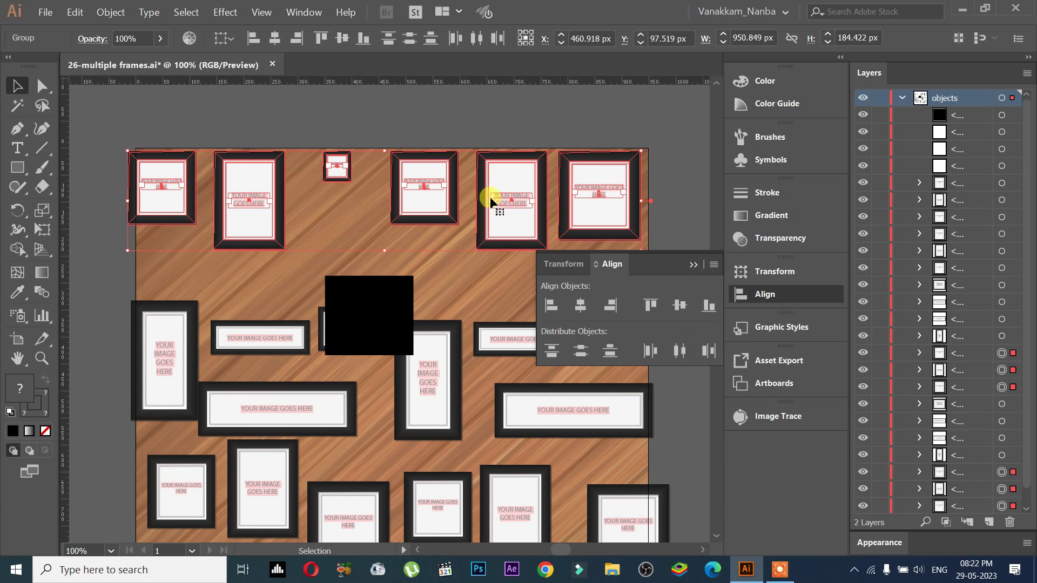
{"action": "left_click", "coordinate": [366, 192]}
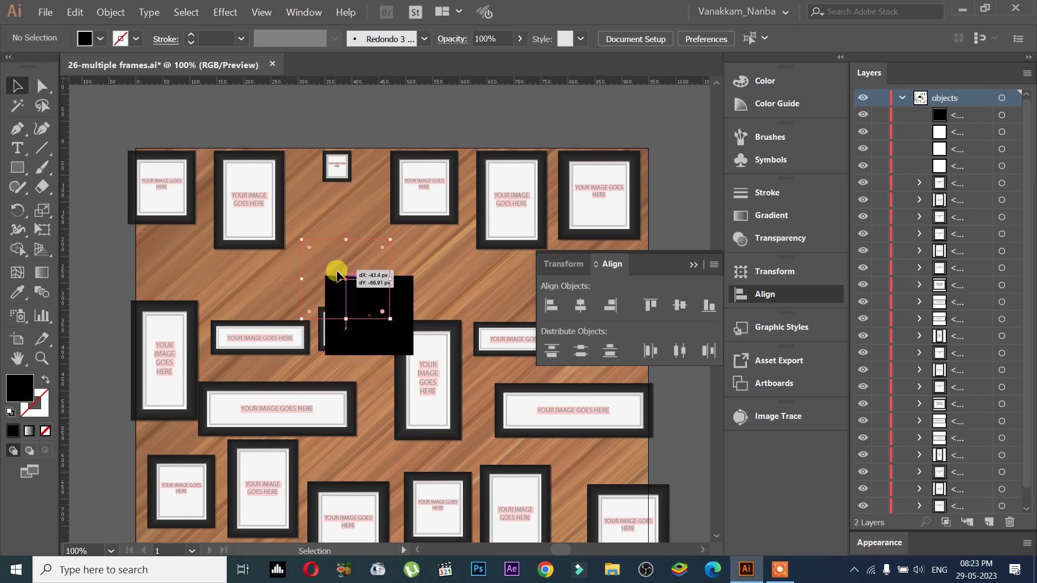
Delete the black square and reselect all top-row frames
{"action": "left_click_drag", "start_coordinate": [392, 330], "coordinate": [369, 293]}
{"action": "key", "text": "Delete"}
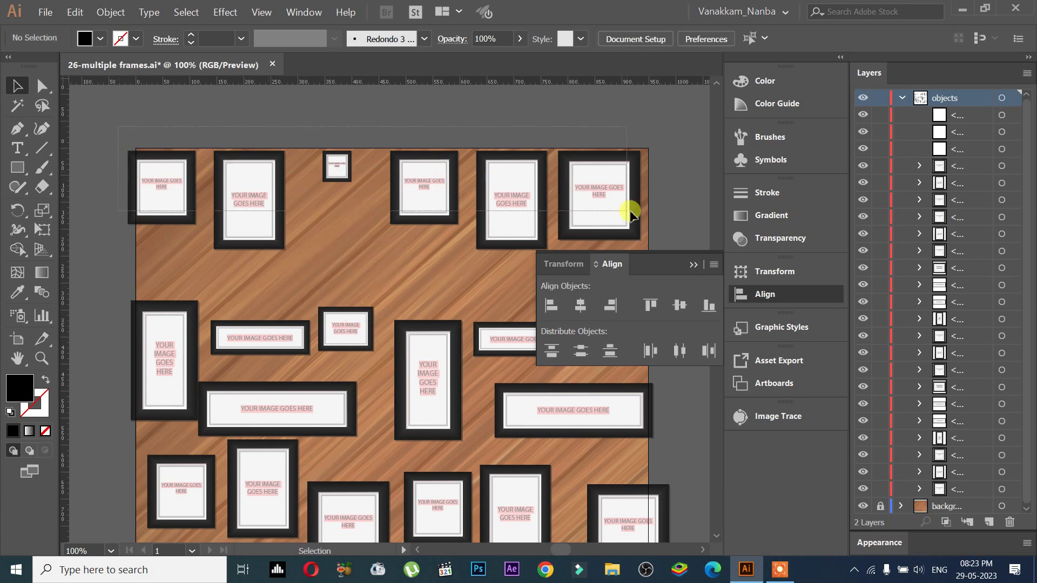
{"action": "left_click_drag", "start_coordinate": [133, 140], "coordinate": [630, 213]}
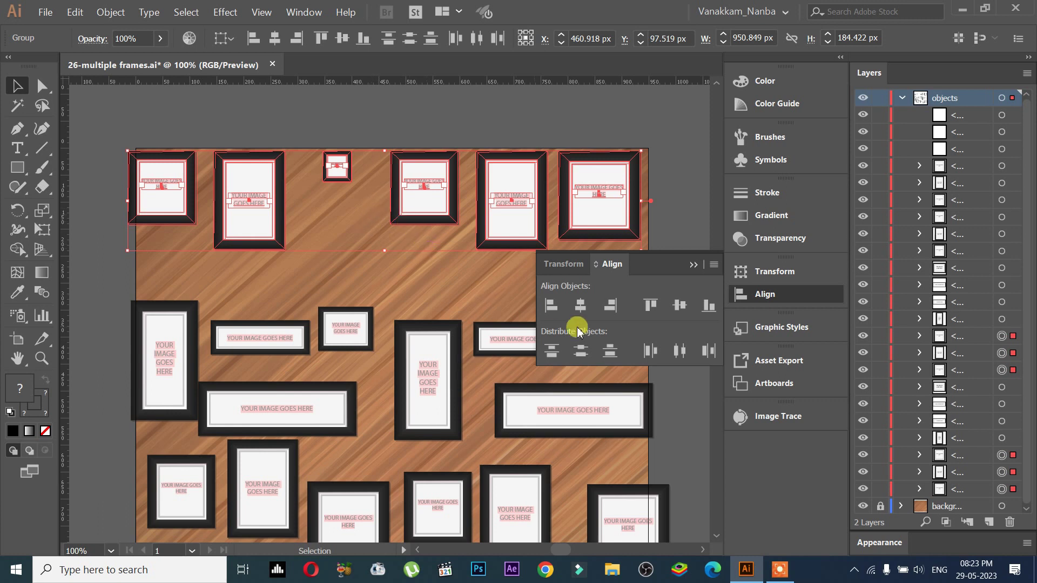
Reveal the Align panel's spacing and Align To options with Show Options
{"action": "left_click", "coordinate": [714, 265]}
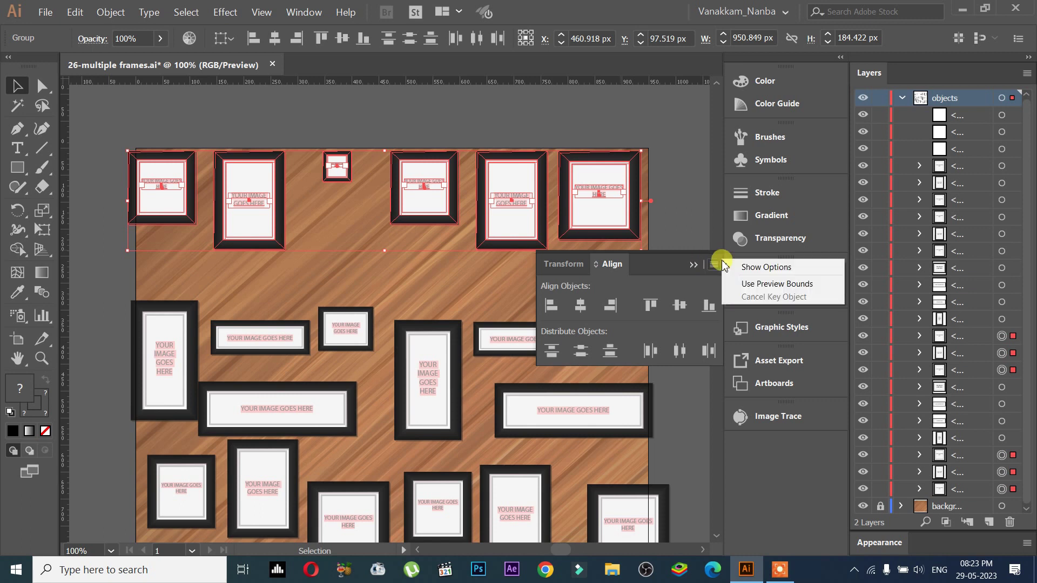
{"action": "left_click", "coordinate": [798, 268]}
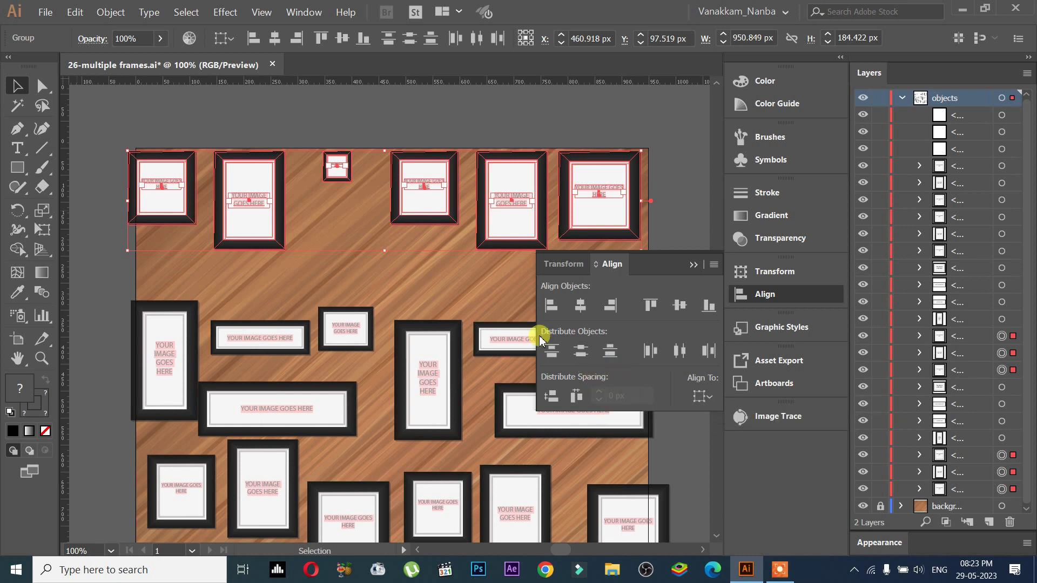
{"action": "left_click", "coordinate": [145, 126]}
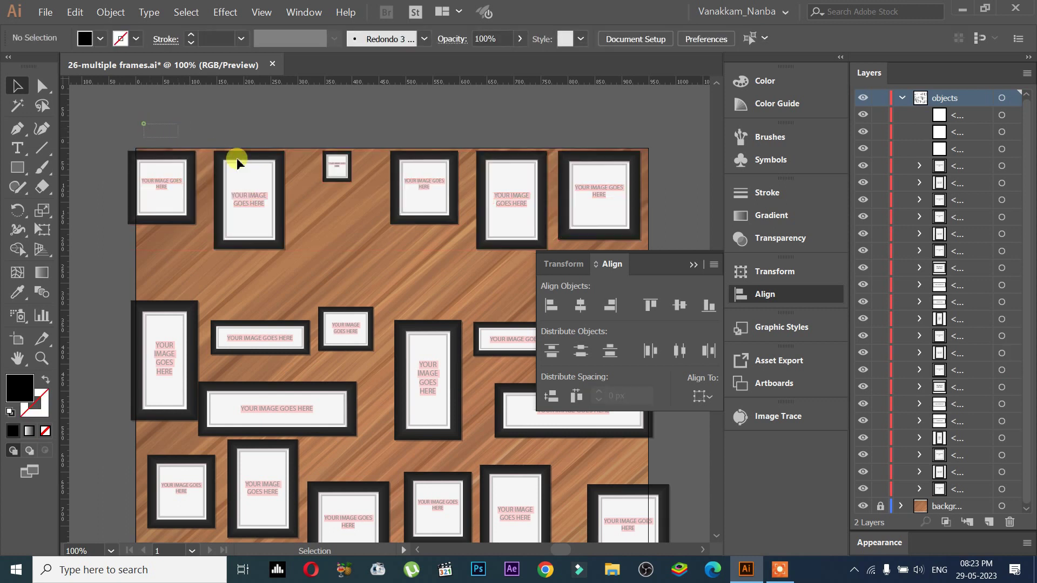
Bottom-align the six top-row frames, after trying and undoing horizontal centring
{"action": "left_click_drag", "start_coordinate": [237, 160], "coordinate": [574, 208]}
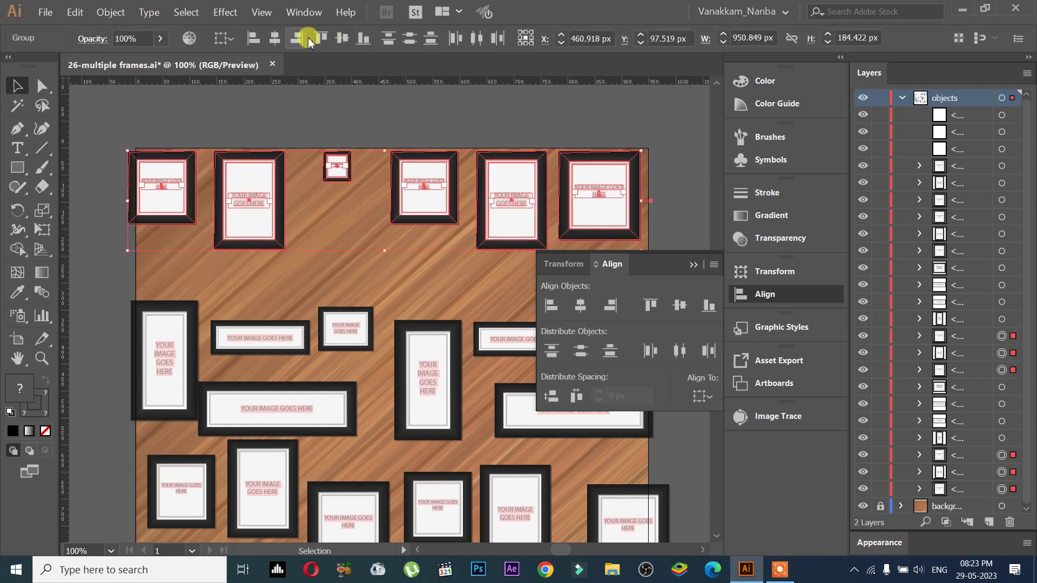
{"action": "left_click", "coordinate": [275, 39]}
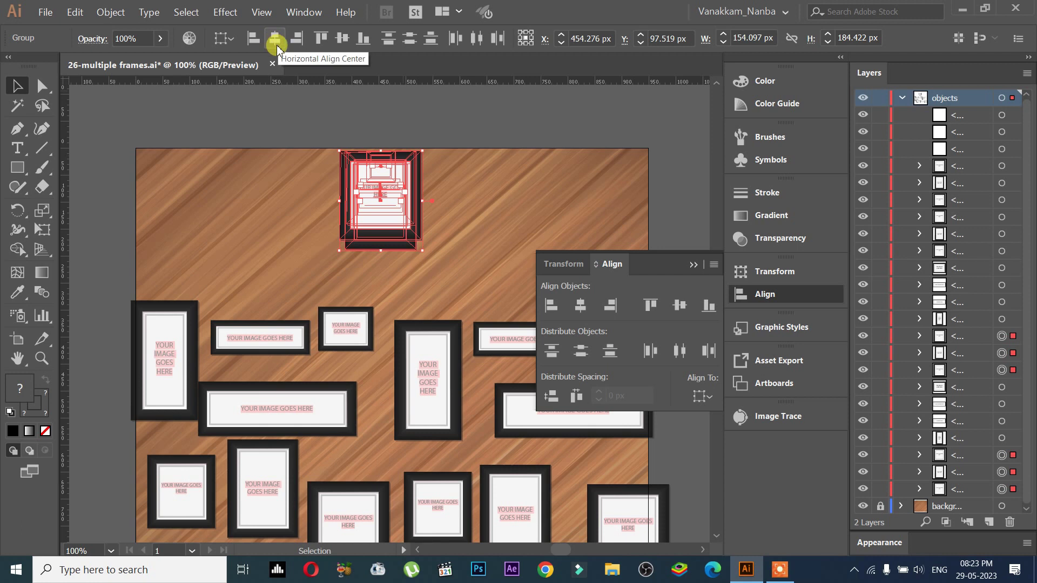
{"action": "key", "text": "ctrl+z"}
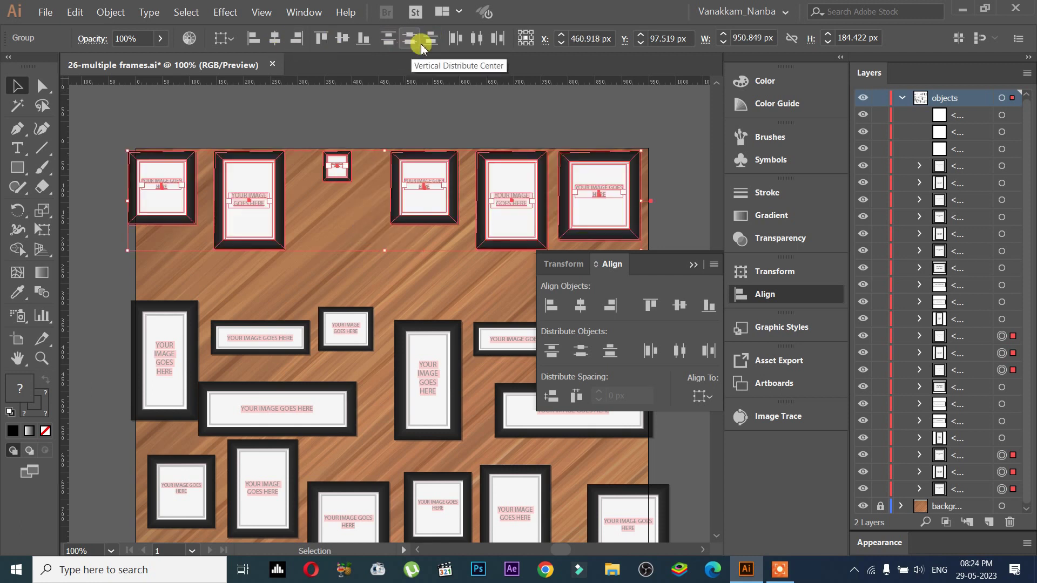
{"action": "left_click", "coordinate": [430, 38]}
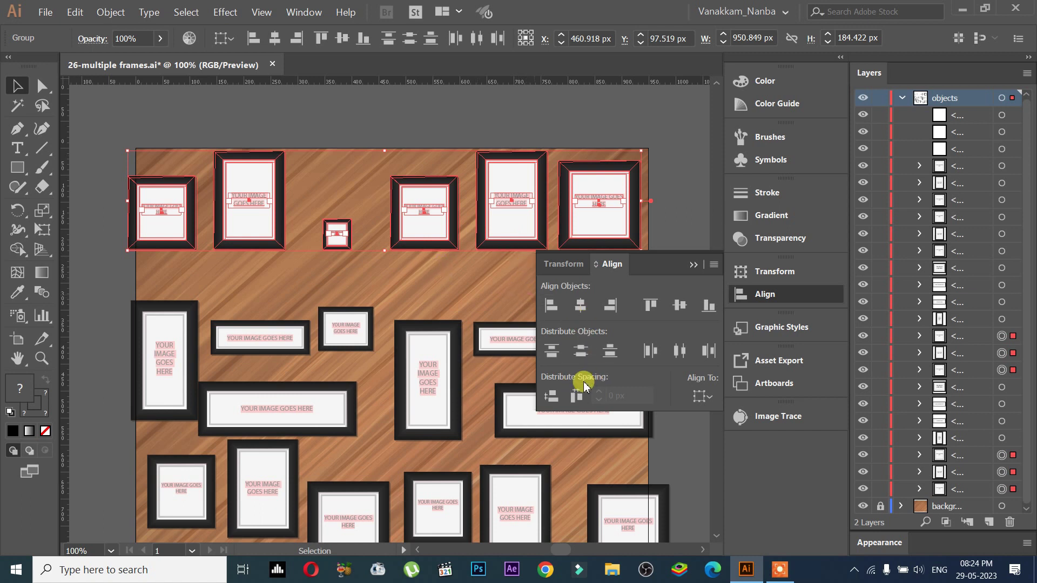
Reselect the six top-row frames and set Align To to Key Object, the rightmost frame
{"action": "left_click", "coordinate": [714, 264]}
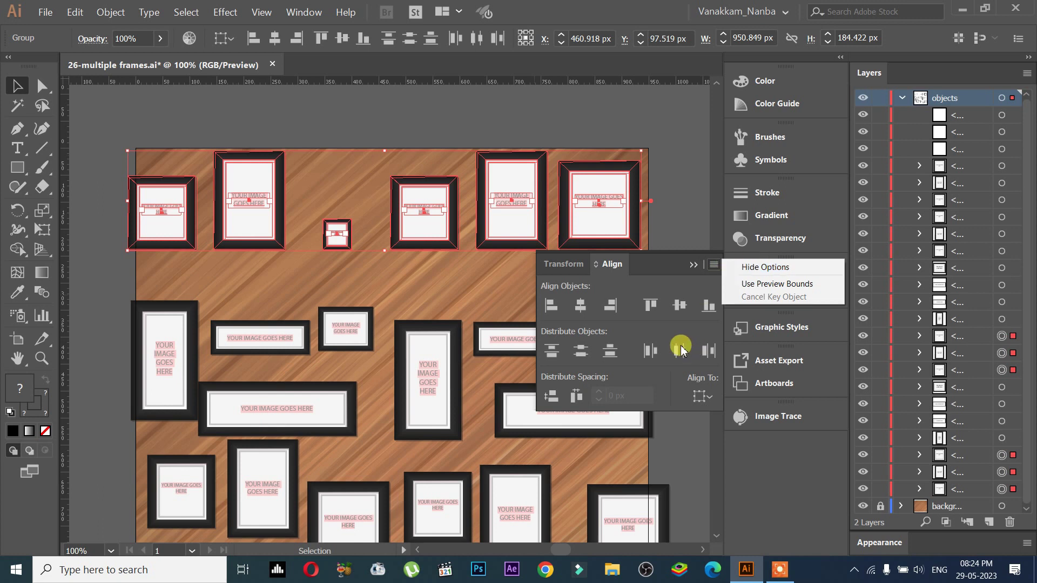
{"action": "left_click", "coordinate": [629, 381]}
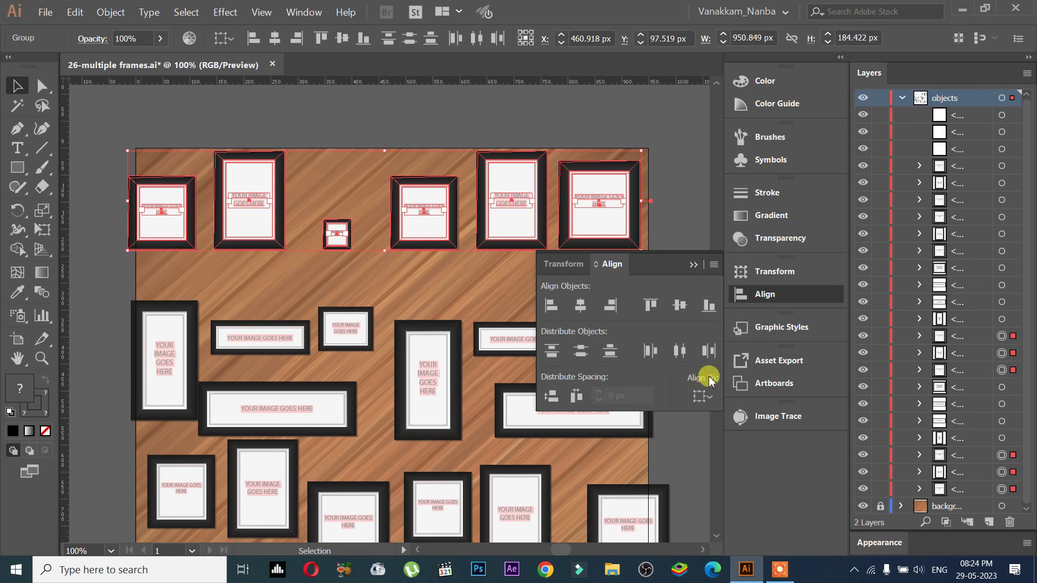
{"action": "left_click", "coordinate": [705, 397]}
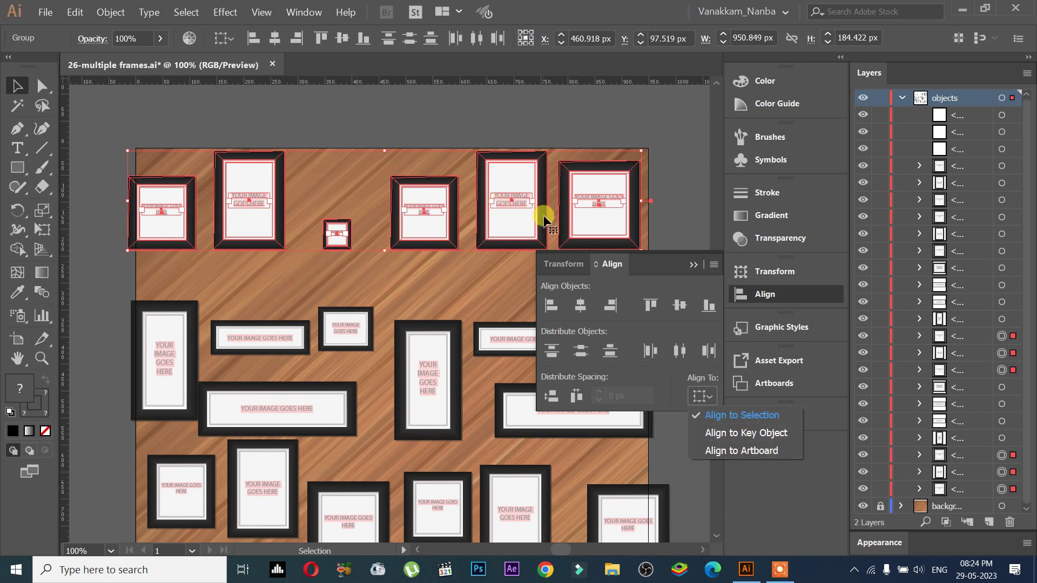
{"action": "left_click", "coordinate": [766, 436]}
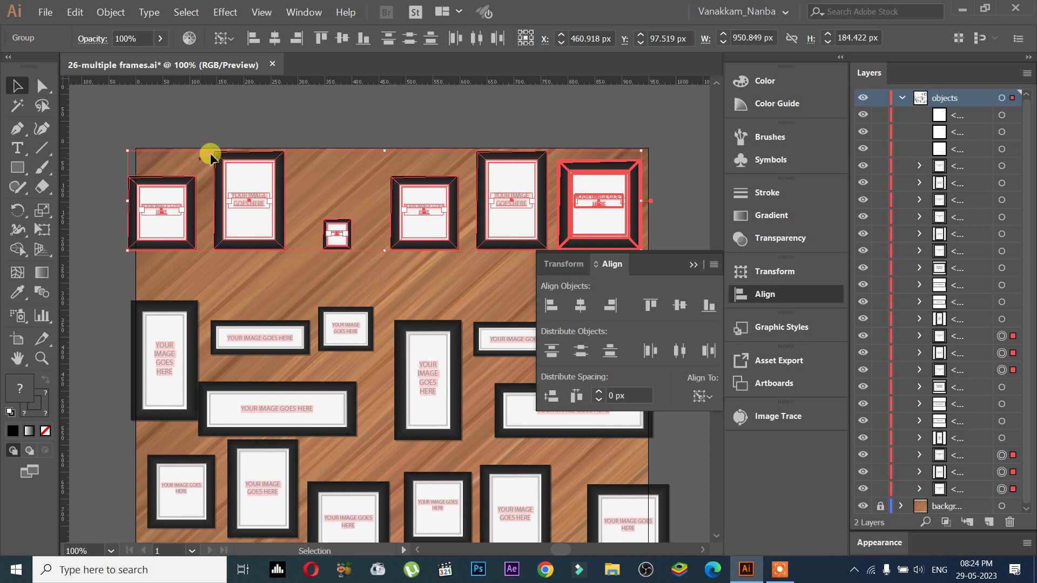
{"action": "left_click", "coordinate": [293, 278]}
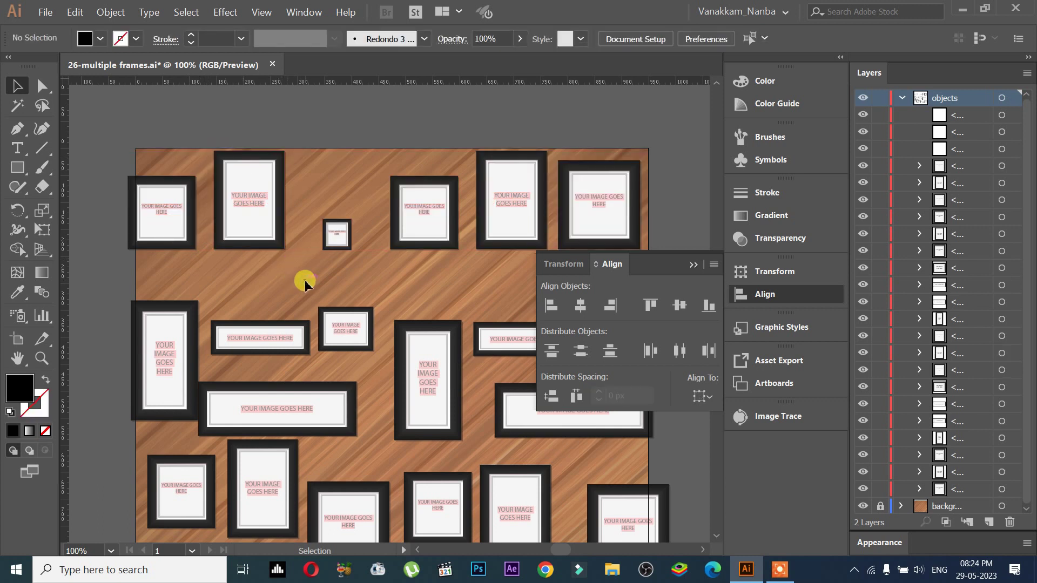
{"action": "left_click", "coordinate": [691, 400]}
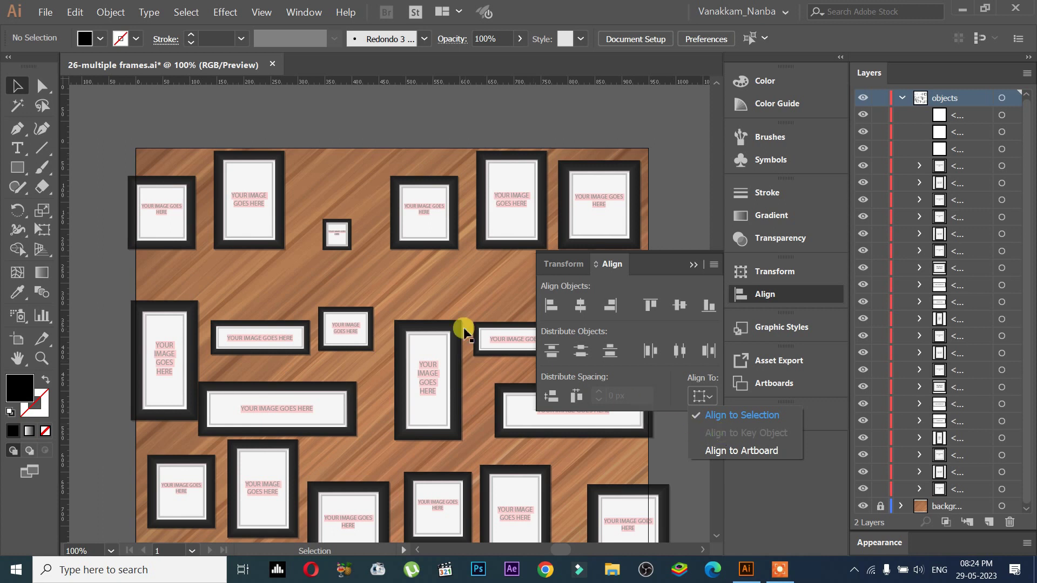
{"action": "left_click_drag", "start_coordinate": [89, 110], "coordinate": [648, 233]}
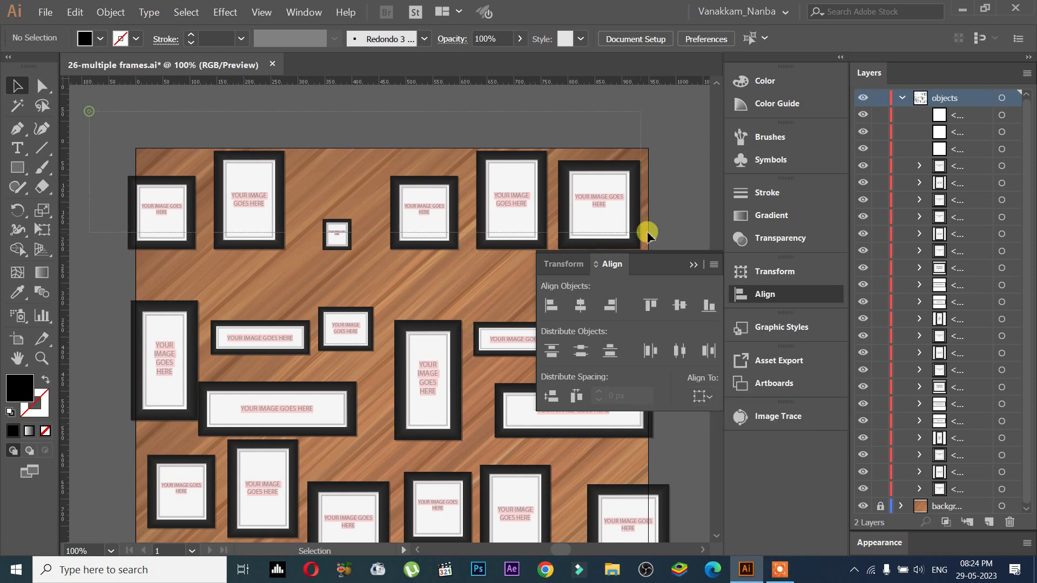
{"action": "left_click", "coordinate": [702, 397]}
{"action": "left_click", "coordinate": [730, 434]}
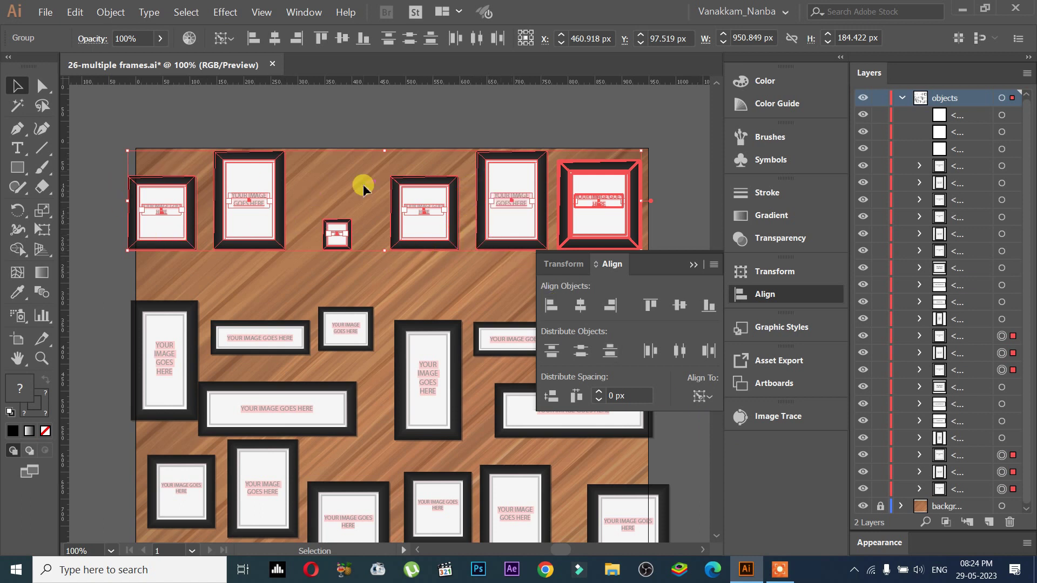
Reselect the top row and make the rightmost frame the key object
{"action": "left_click", "coordinate": [326, 111]}
{"action": "left_click_drag", "start_coordinate": [138, 113], "coordinate": [620, 208]}
{"action": "mouse_move", "coordinate": [159, 106]}
{"action": "left_mouse_down"}
{"action": "mouse_move", "coordinate": [336, 227]}
{"action": "mouse_move", "coordinate": [602, 247]}
{"action": "left_mouse_up"}
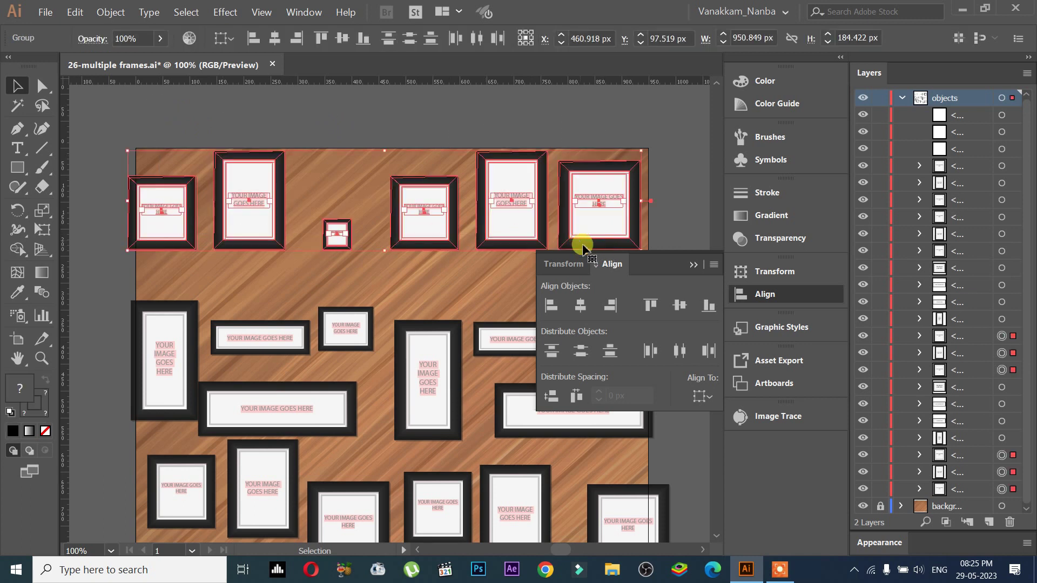
{"action": "left_click", "coordinate": [700, 395]}
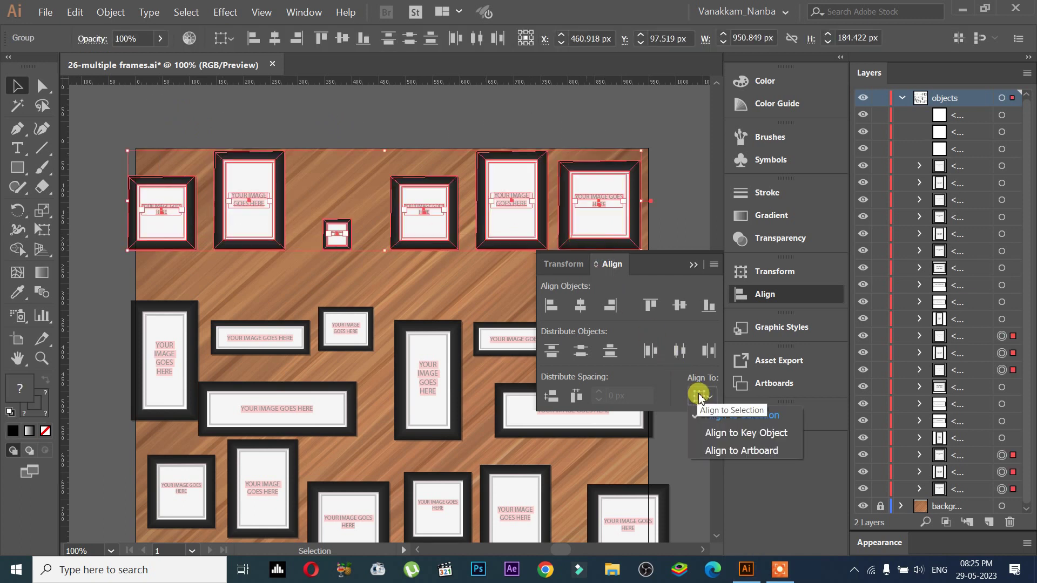
{"action": "left_click", "coordinate": [733, 434]}
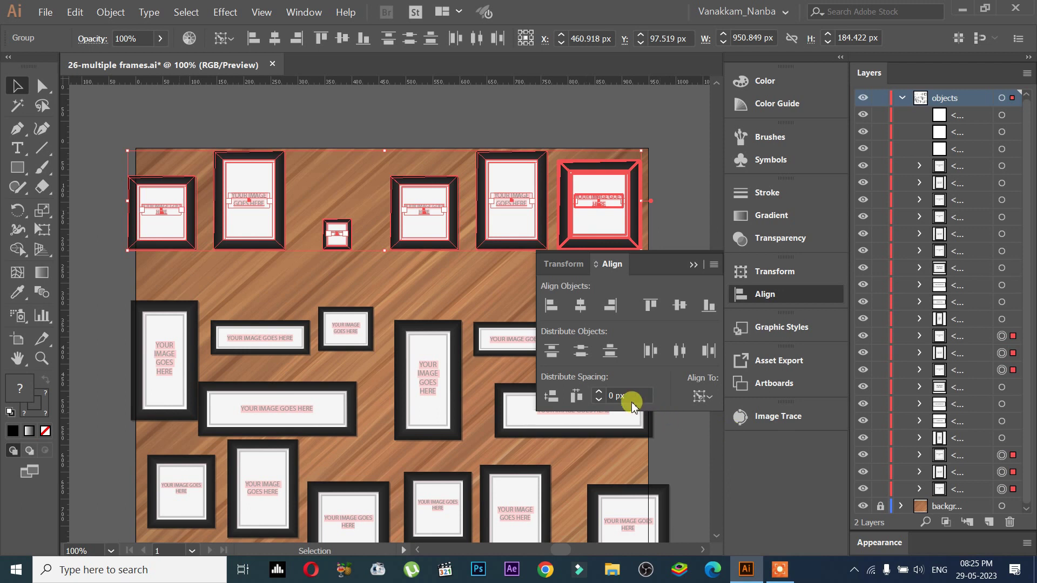
Distribute the top-row frames horizontally with 20 px spacing between them
{"action": "left_click", "coordinate": [626, 394]}
{"action": "type", "text": "20"}
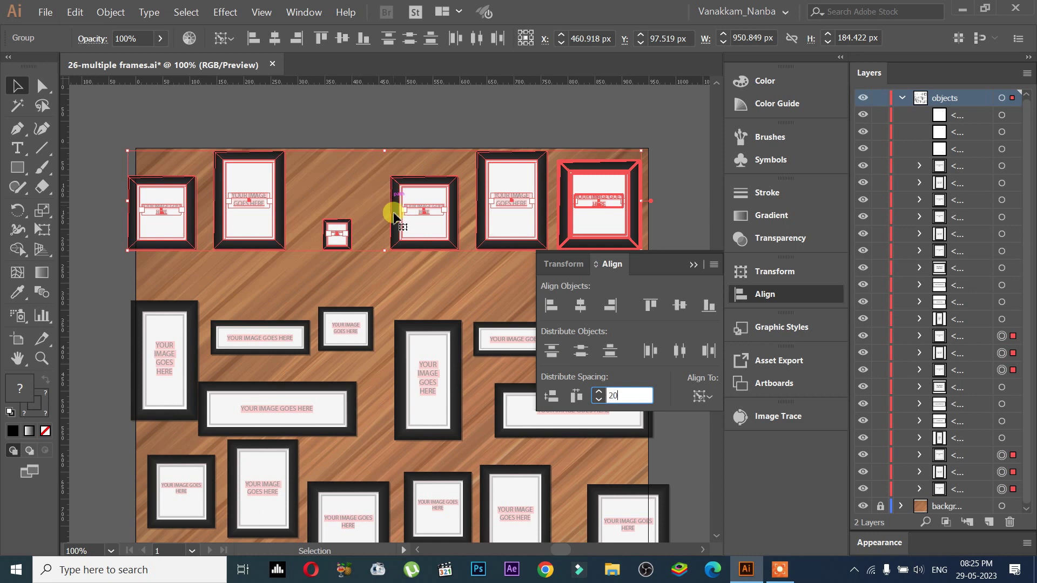
{"action": "double_click", "coordinate": [624, 395]}
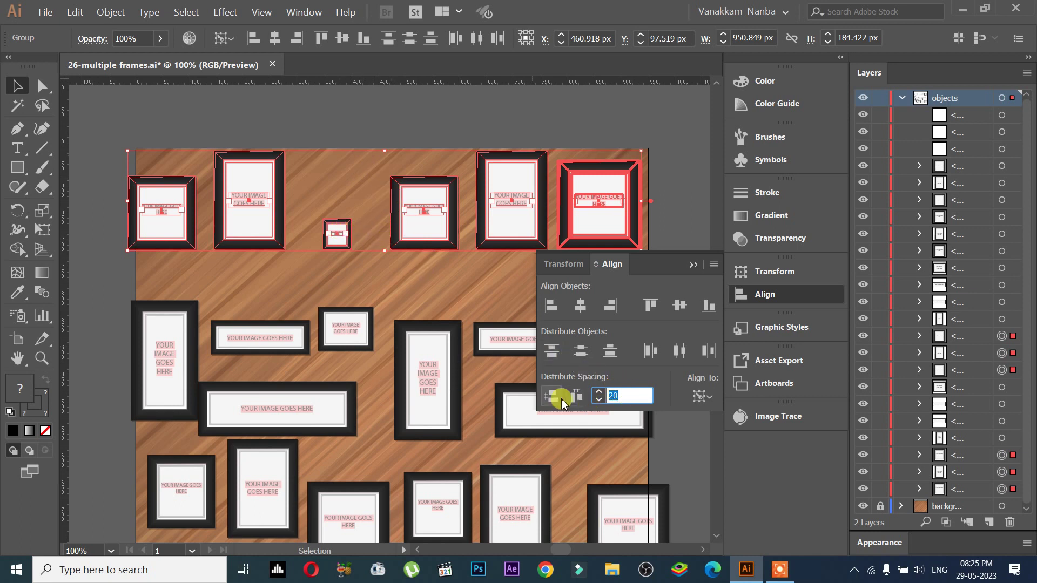
{"action": "left_click", "coordinate": [562, 402]}
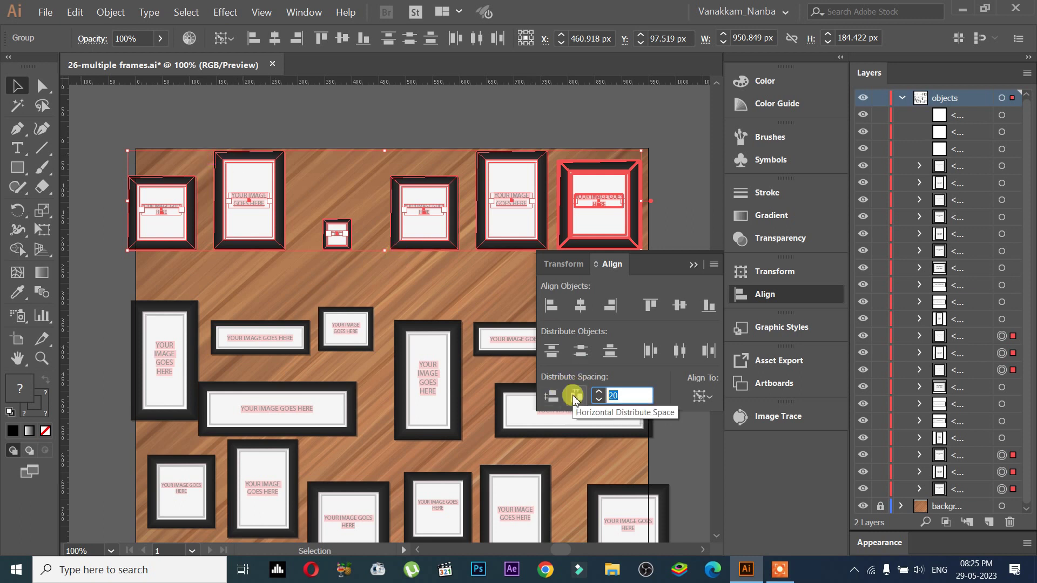
{"action": "left_click", "coordinate": [574, 397]}
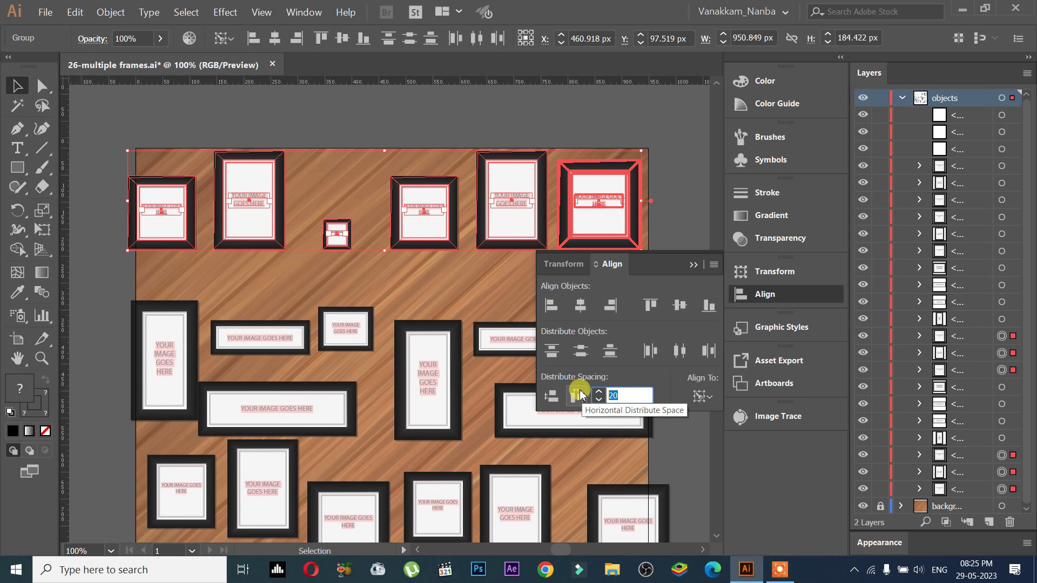
{"action": "left_click", "coordinate": [578, 398]}
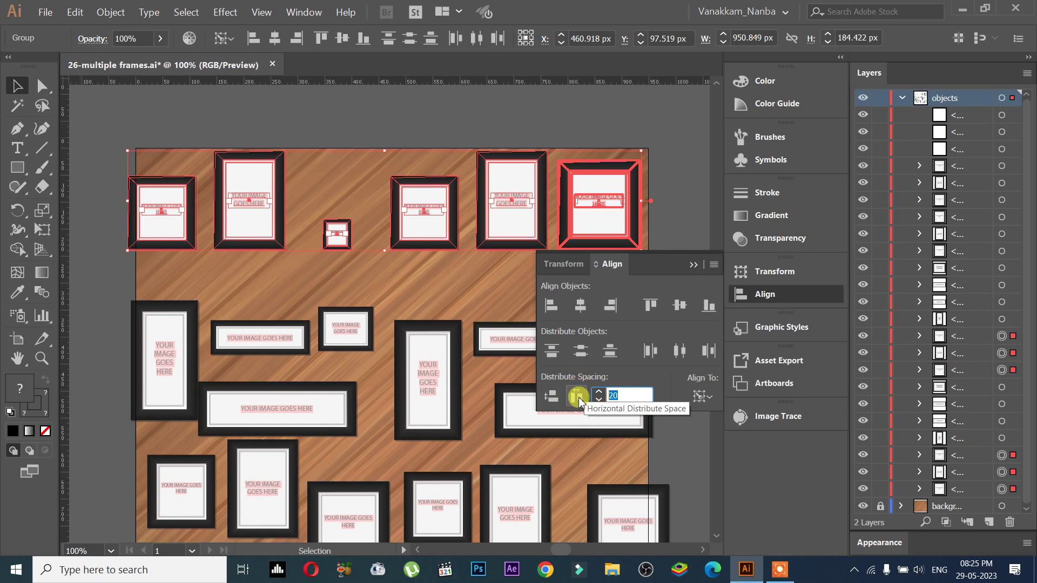
{"action": "left_click", "coordinate": [577, 398]}
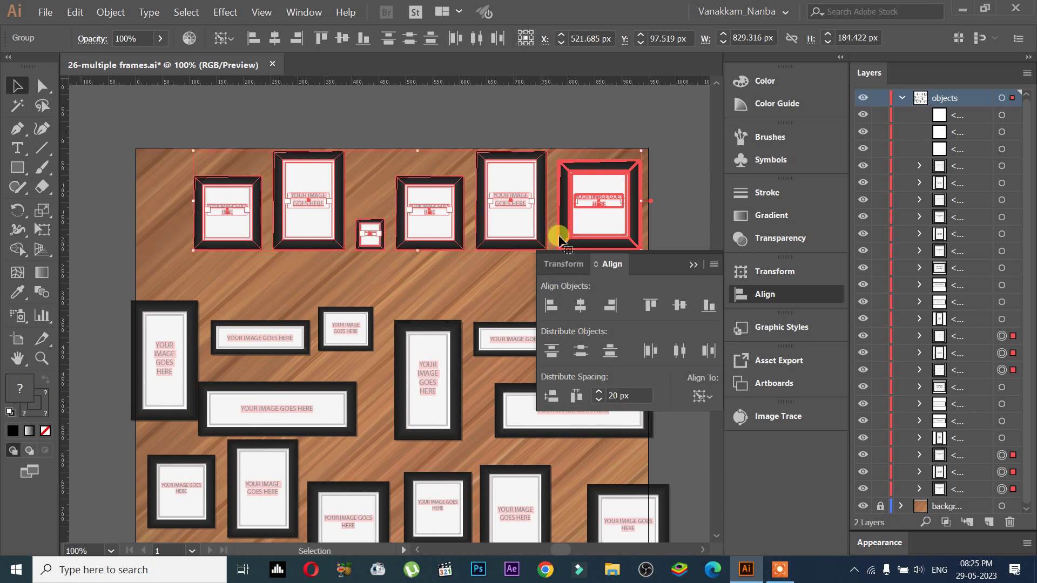
Shift the spaced top row left and about 36 px up, then deselect
{"action": "left_click_drag", "start_coordinate": [576, 222], "coordinate": [476, 268]}
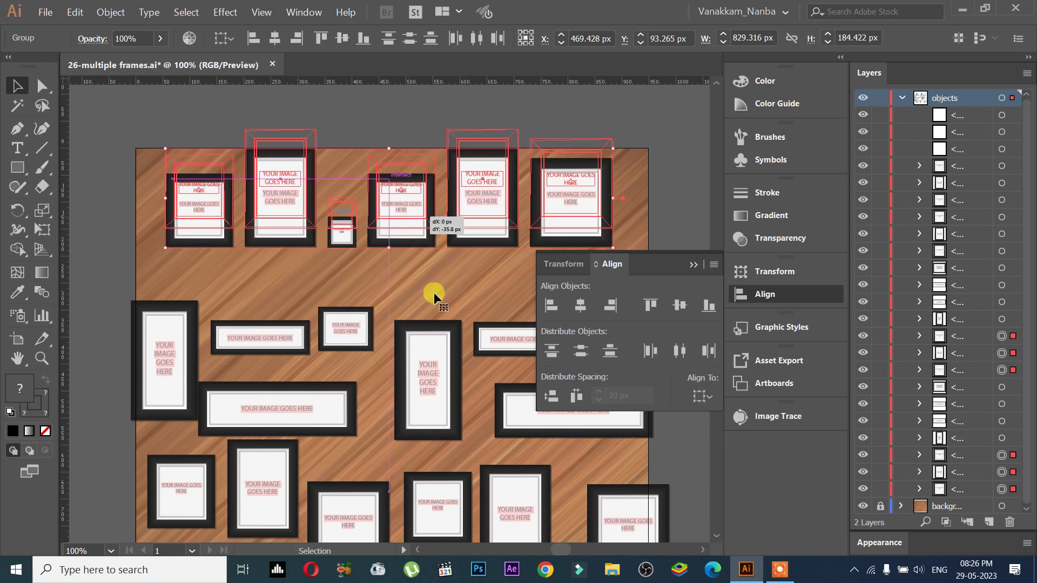
{"action": "key", "text": "ctrl+z"}
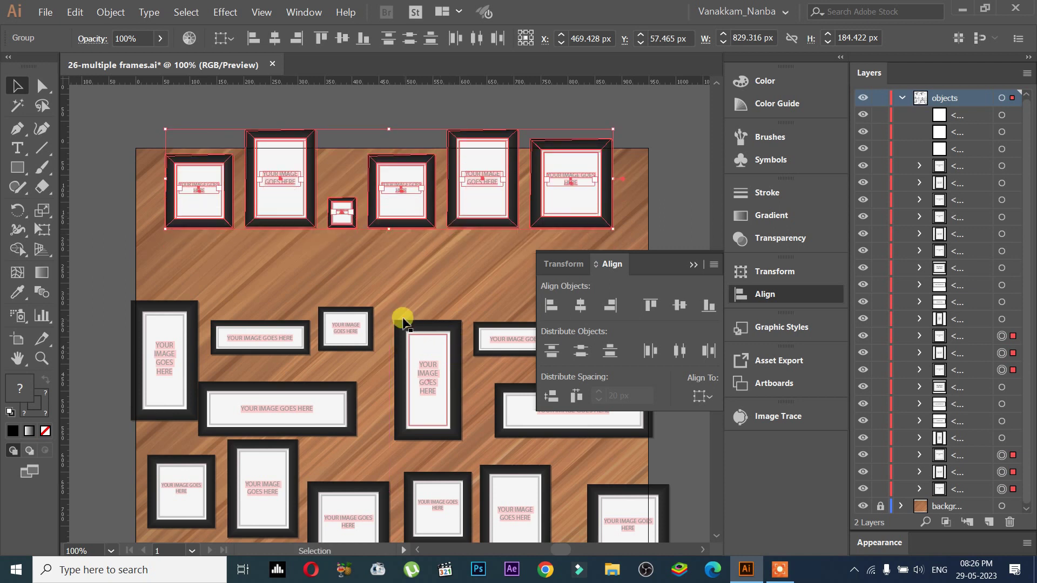
{"action": "left_click", "coordinate": [400, 299]}
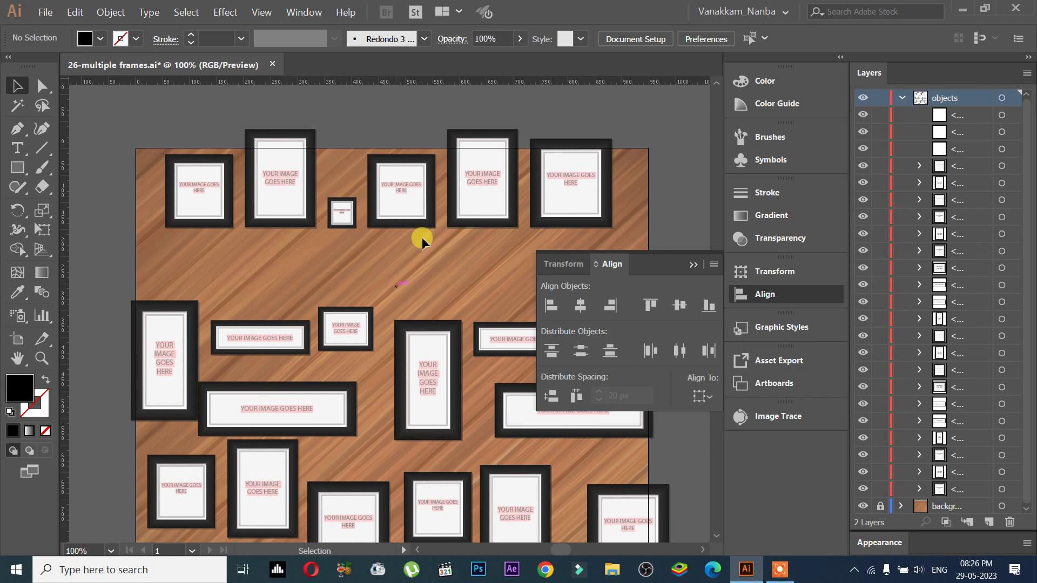
{"action": "key", "text": "space"}
Zoom out and drag the lower frame group further down the wood background
{"action": "left_click_drag", "start_coordinate": [414, 230], "coordinate": [406, 204]}
{"action": "scroll", "coordinate": [416, 243], "scroll_direction": "down", "scroll_amount": 3}
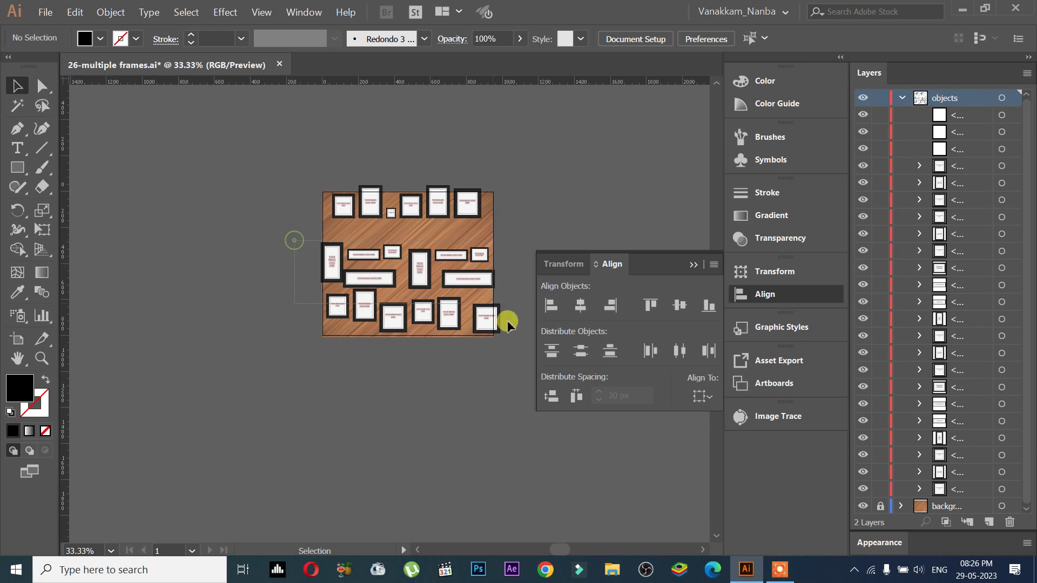
{"action": "left_click_drag", "start_coordinate": [481, 316], "coordinate": [423, 215]}
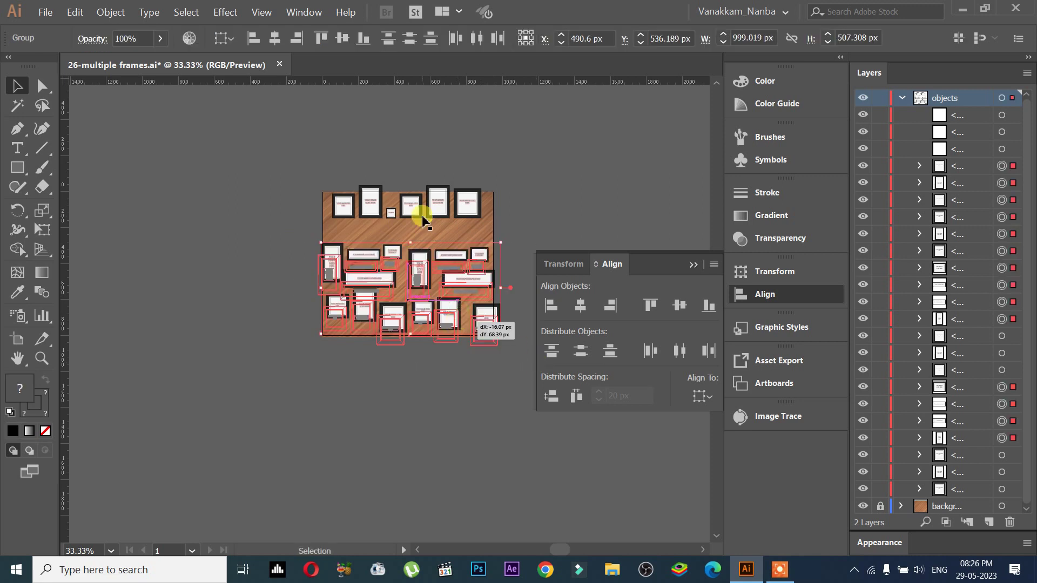
{"action": "scroll", "coordinate": [422, 215], "scroll_direction": "up", "scroll_amount": 1}
{"action": "scroll", "coordinate": [430, 263], "scroll_direction": "up", "scroll_amount": 1}
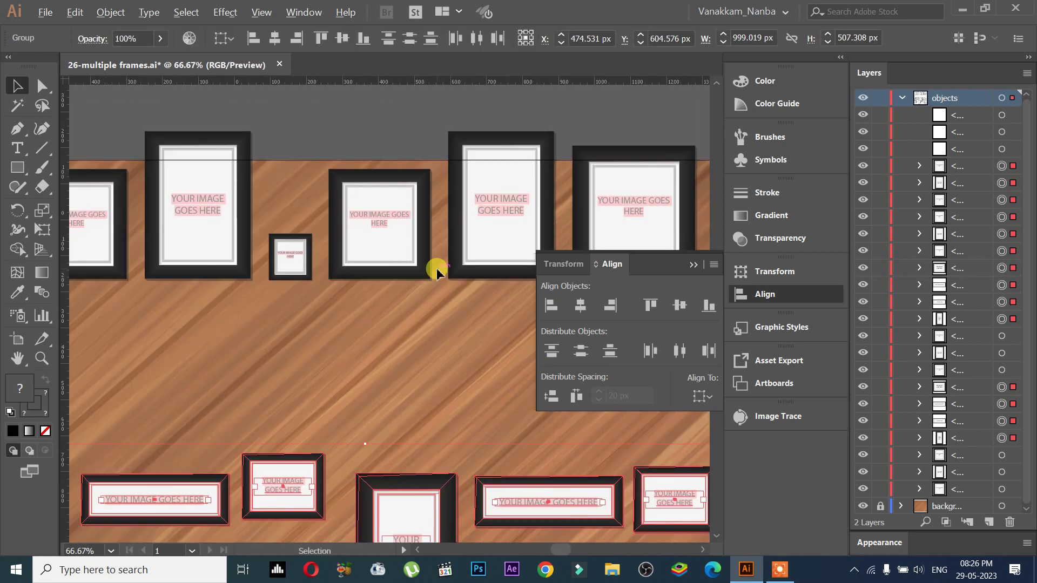
{"action": "scroll", "coordinate": [437, 268], "scroll_direction": "down", "scroll_amount": 2}
Drag the top row down about 68 px onto the wood board and deselect
{"action": "left_click", "coordinate": [762, 291]}
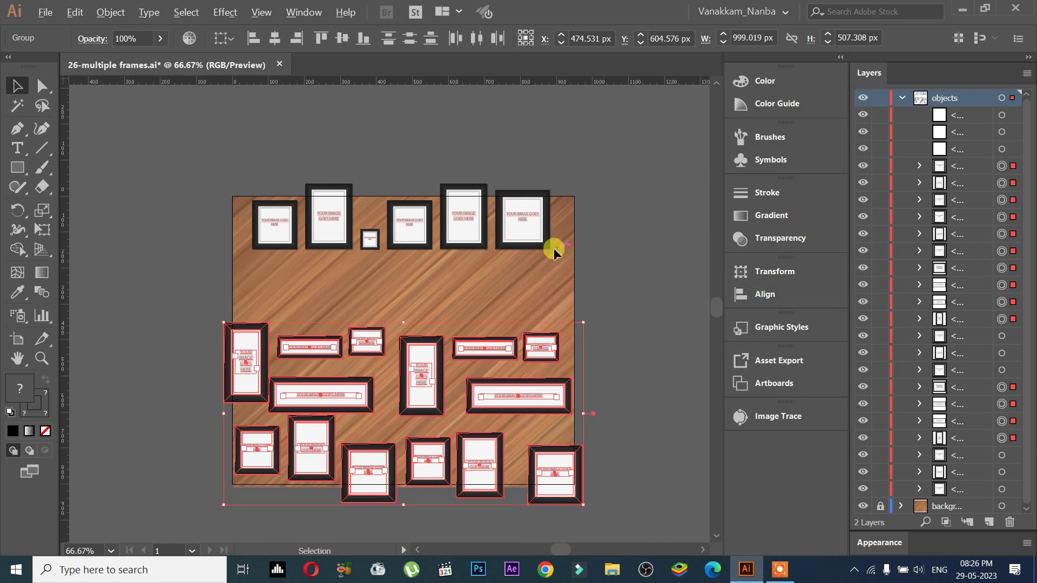
{"action": "scroll", "coordinate": [348, 185], "scroll_direction": "up", "scroll_amount": 1}
{"action": "scroll", "coordinate": [440, 243], "scroll_direction": "up", "scroll_amount": 1}
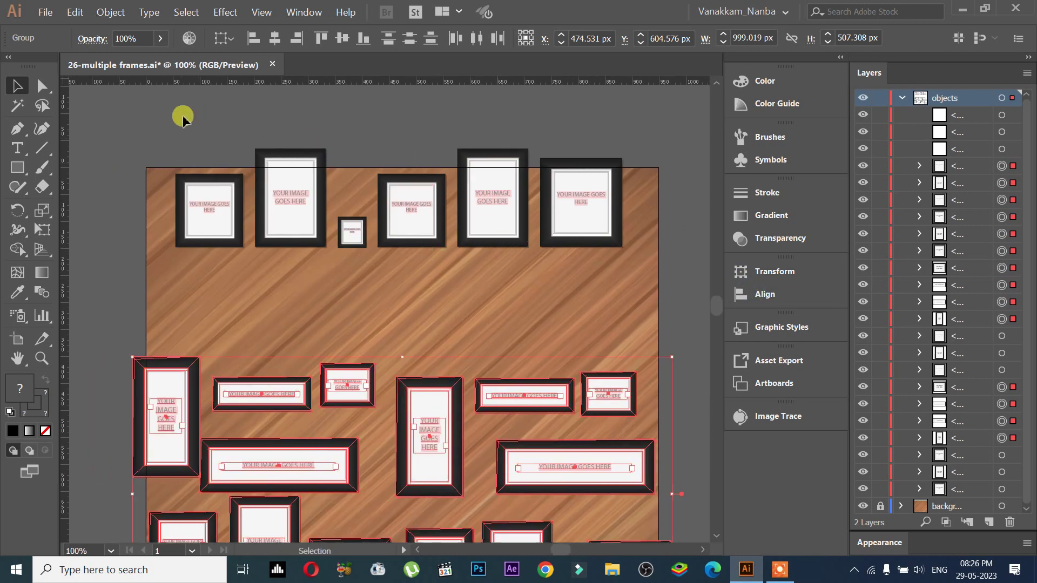
{"action": "left_click_drag", "start_coordinate": [585, 231], "coordinate": [583, 268]}
{"action": "left_click", "coordinate": [555, 131]}
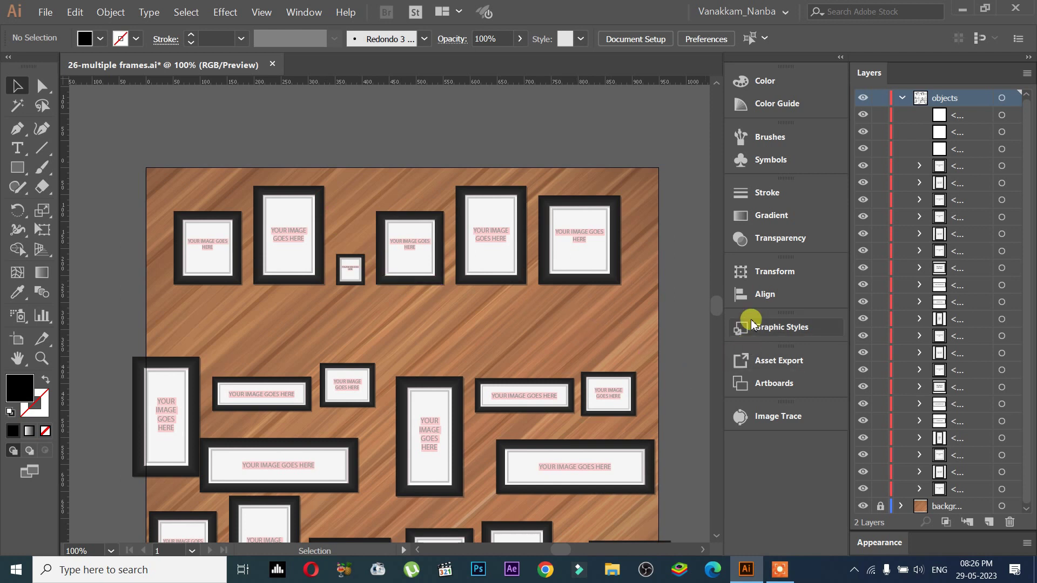
Reopen the Align panel from the panel dock, with spacing options showing
{"action": "left_click", "coordinate": [761, 294]}
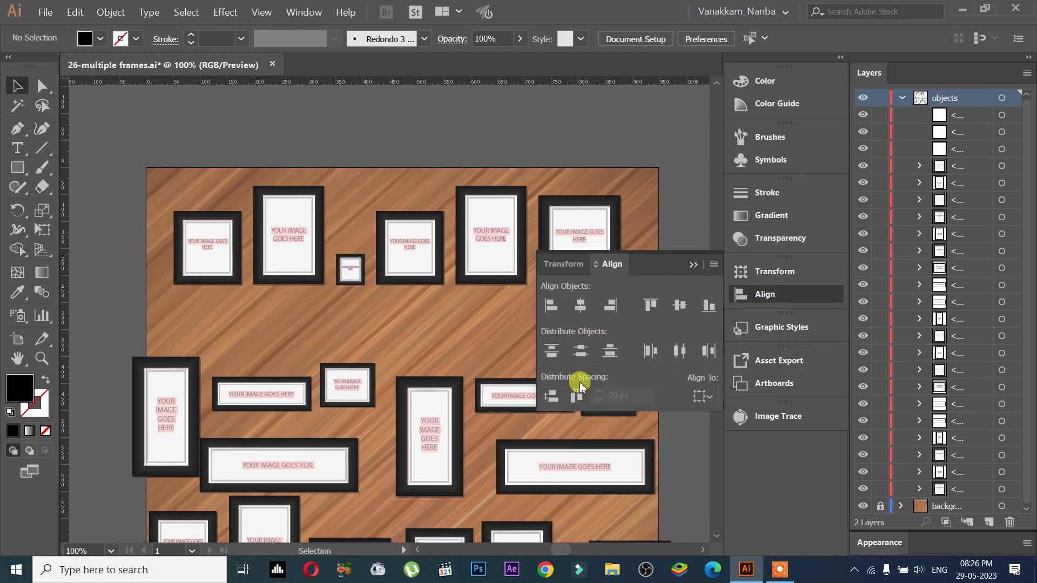